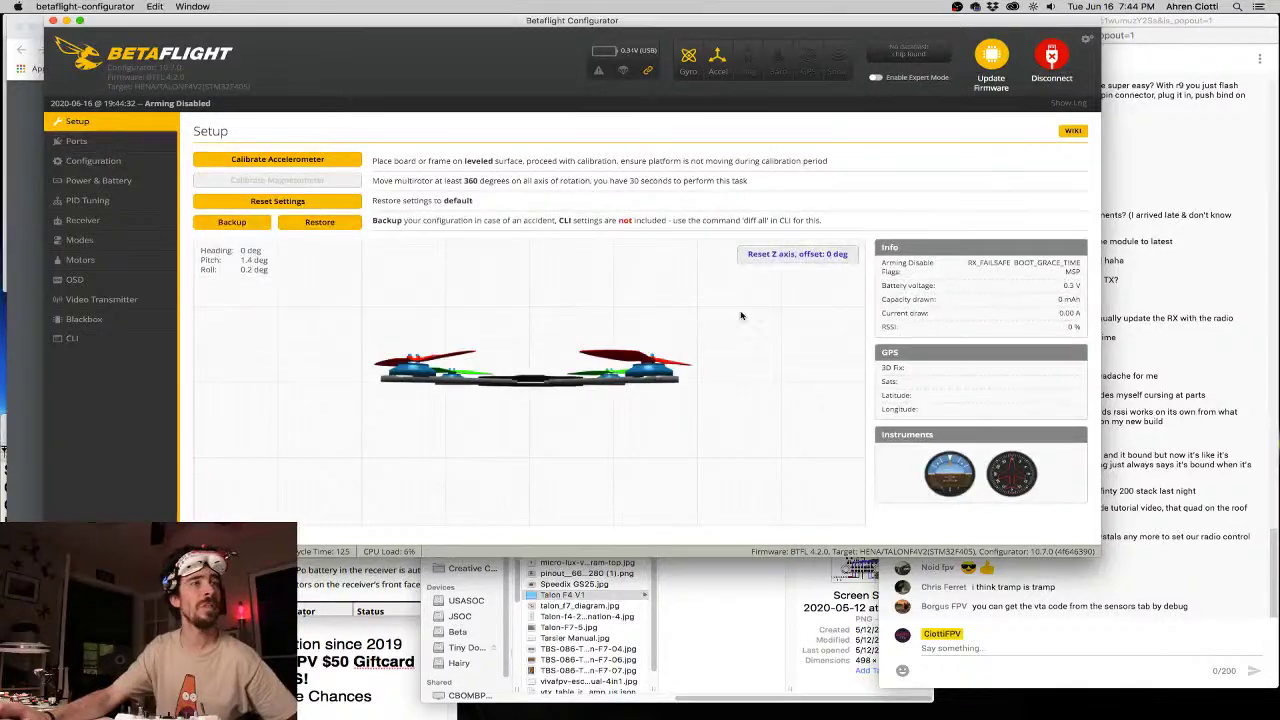
Open the video transmitter settings and examine the VTX table and the current VTX type
click(101, 300)
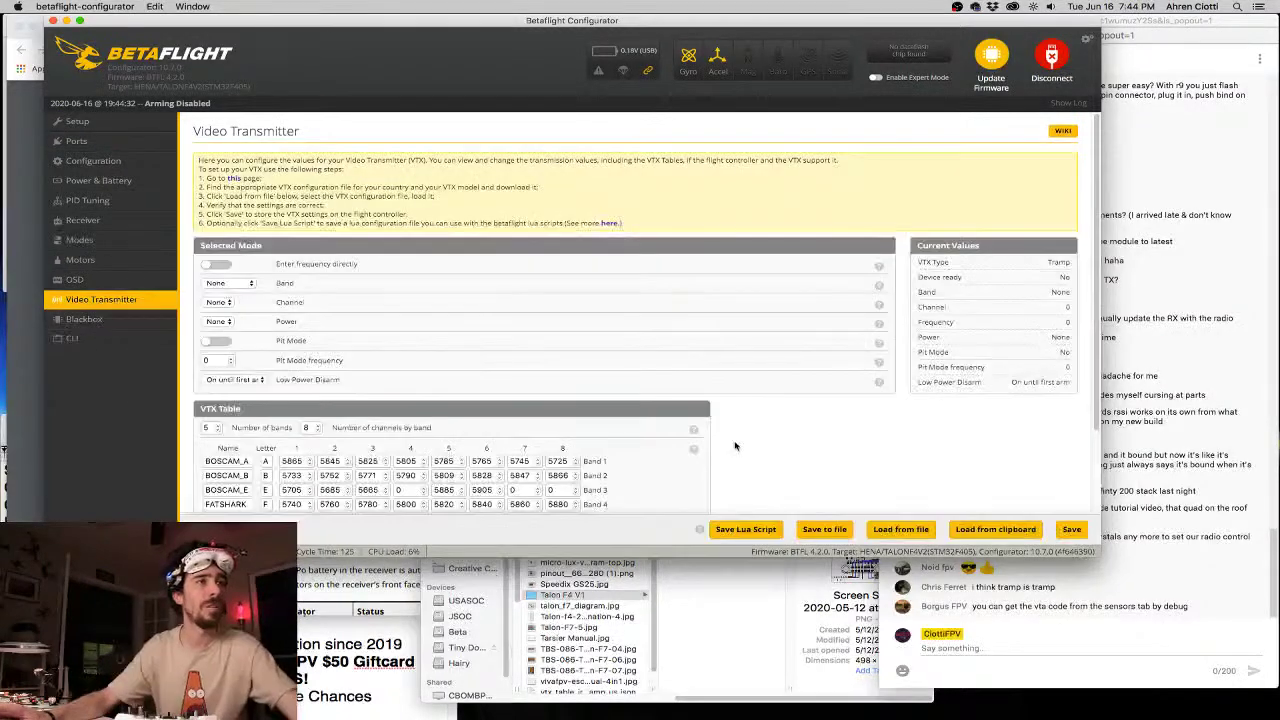
scroll(770, 455, down, 3)
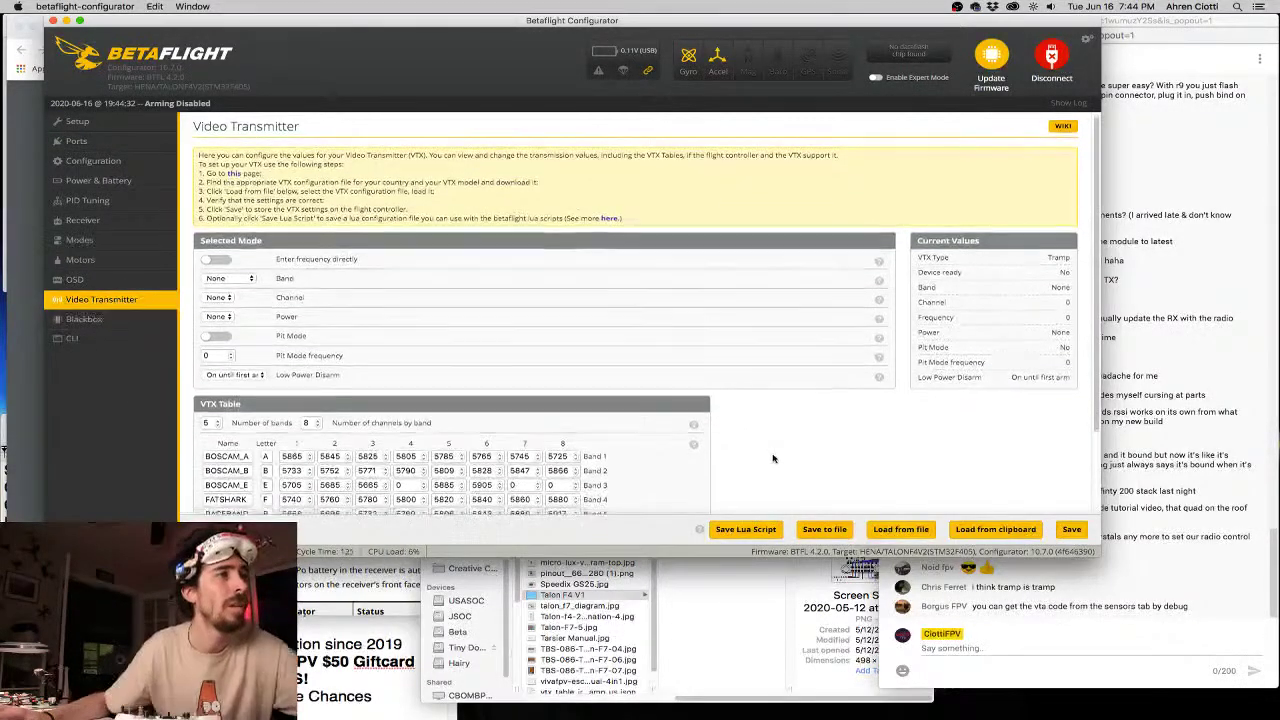
scroll(780, 445, up, 1)
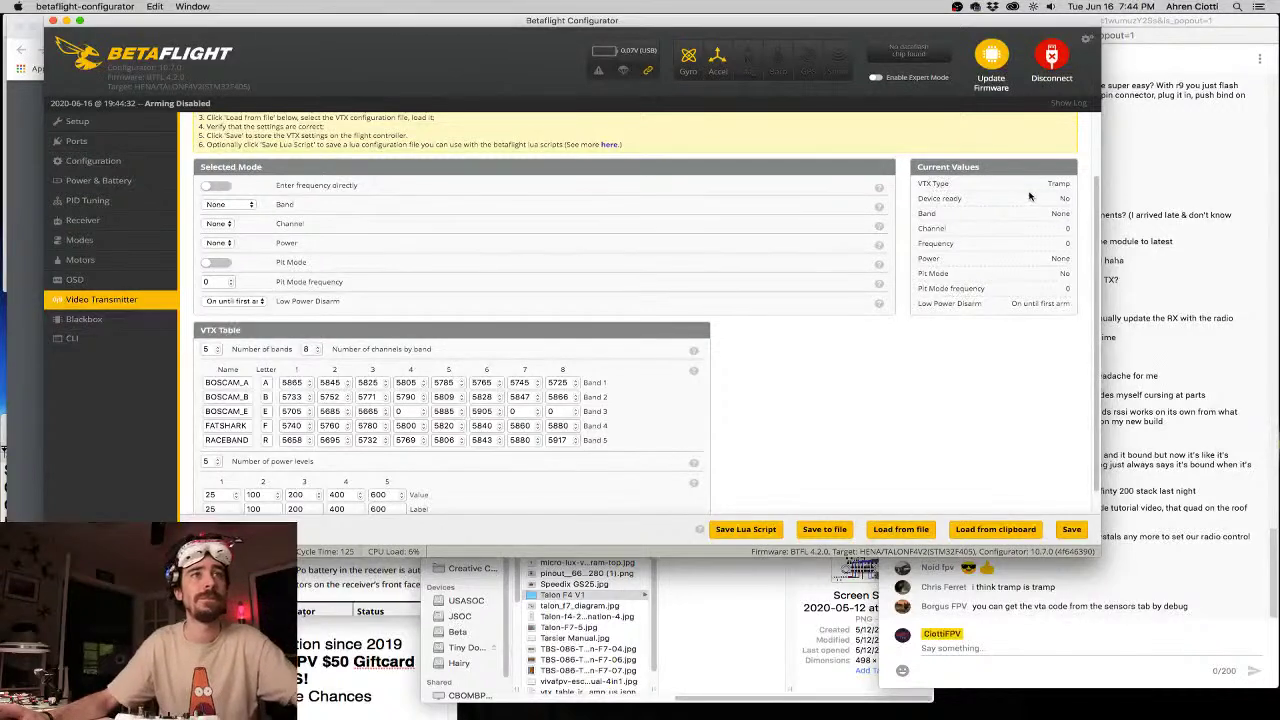
drag(928, 183, 1065, 183)
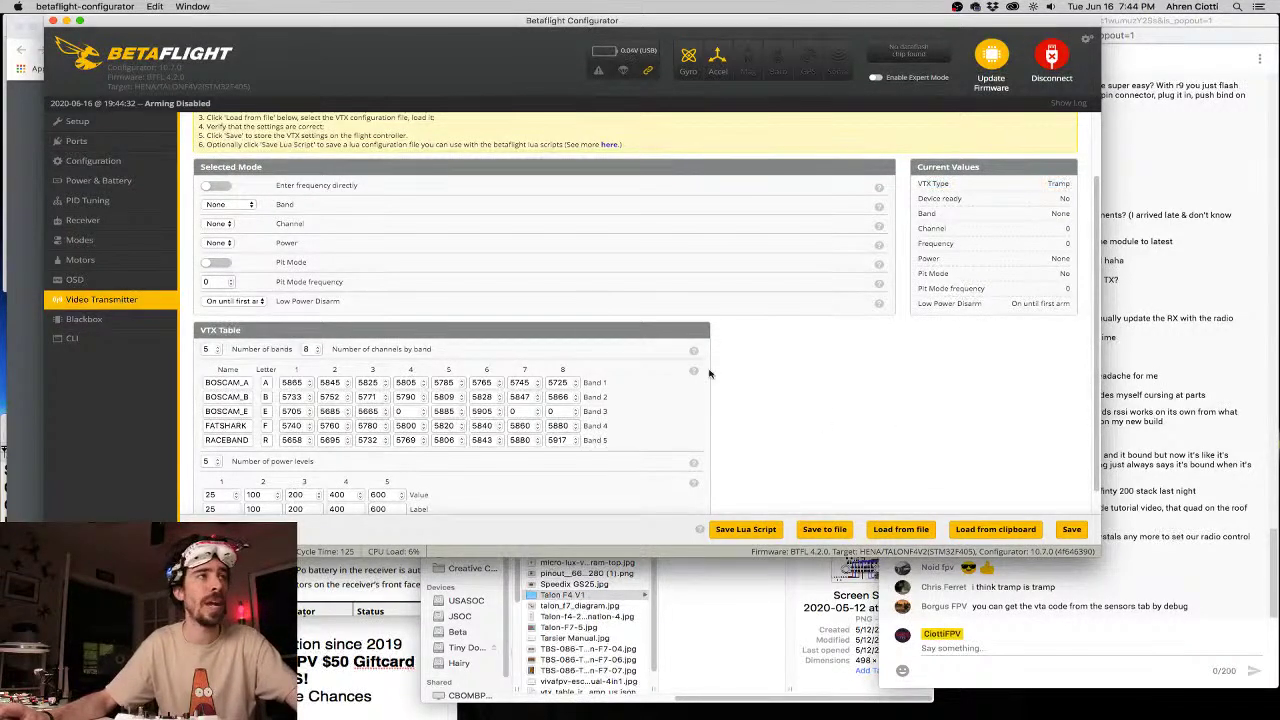
click(240, 204)
click(240, 204)
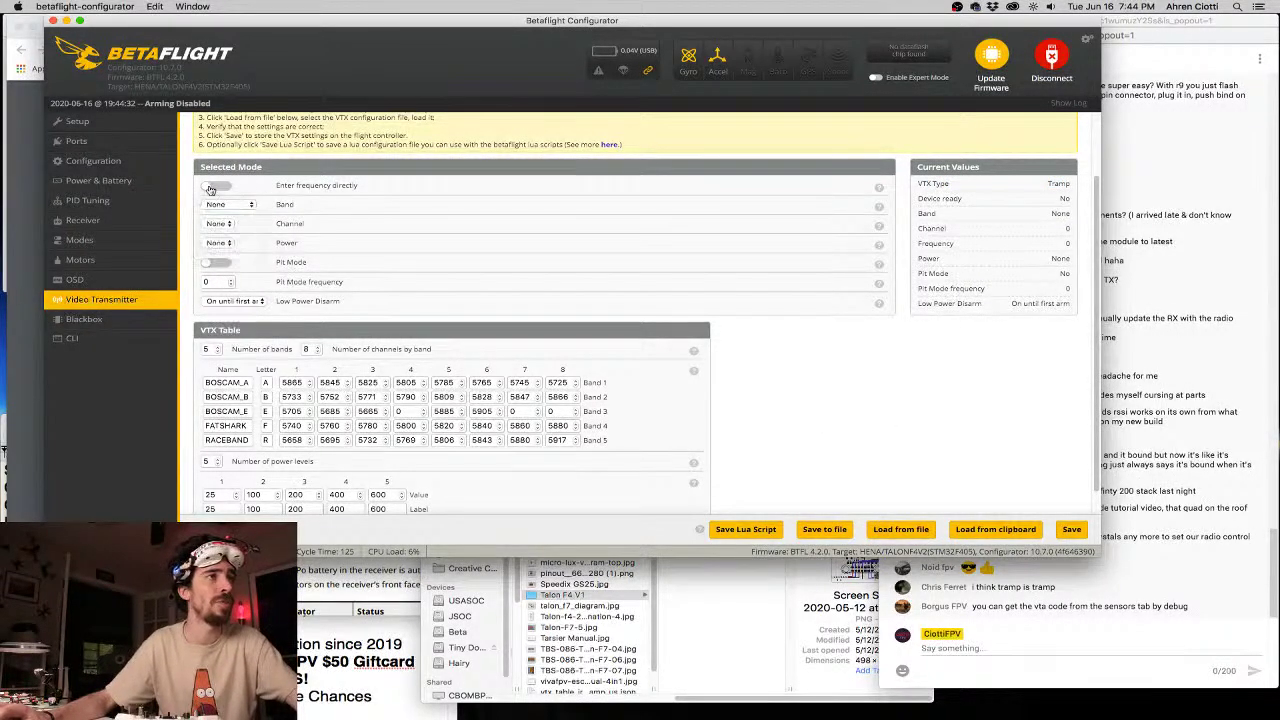
click(215, 186)
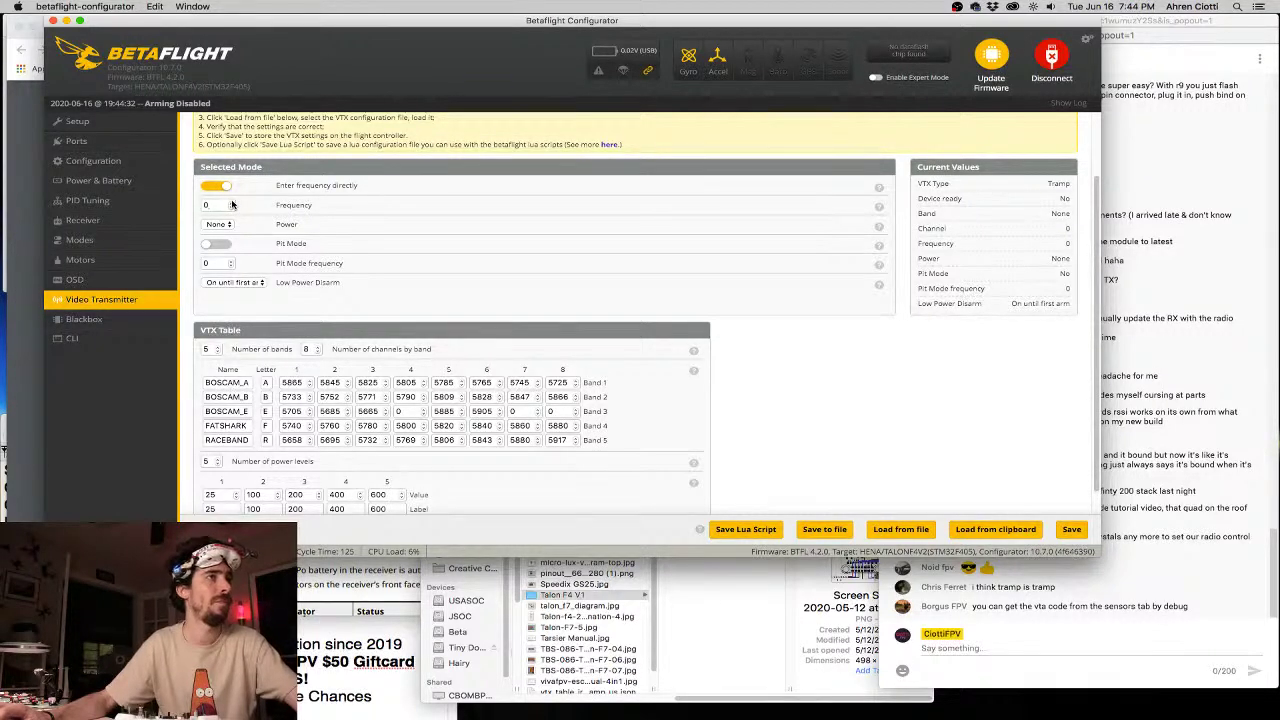
click(215, 186)
Set the video transmitter to band RACEBAND, Channel 7 and power 25, and save the settings
click(226, 204)
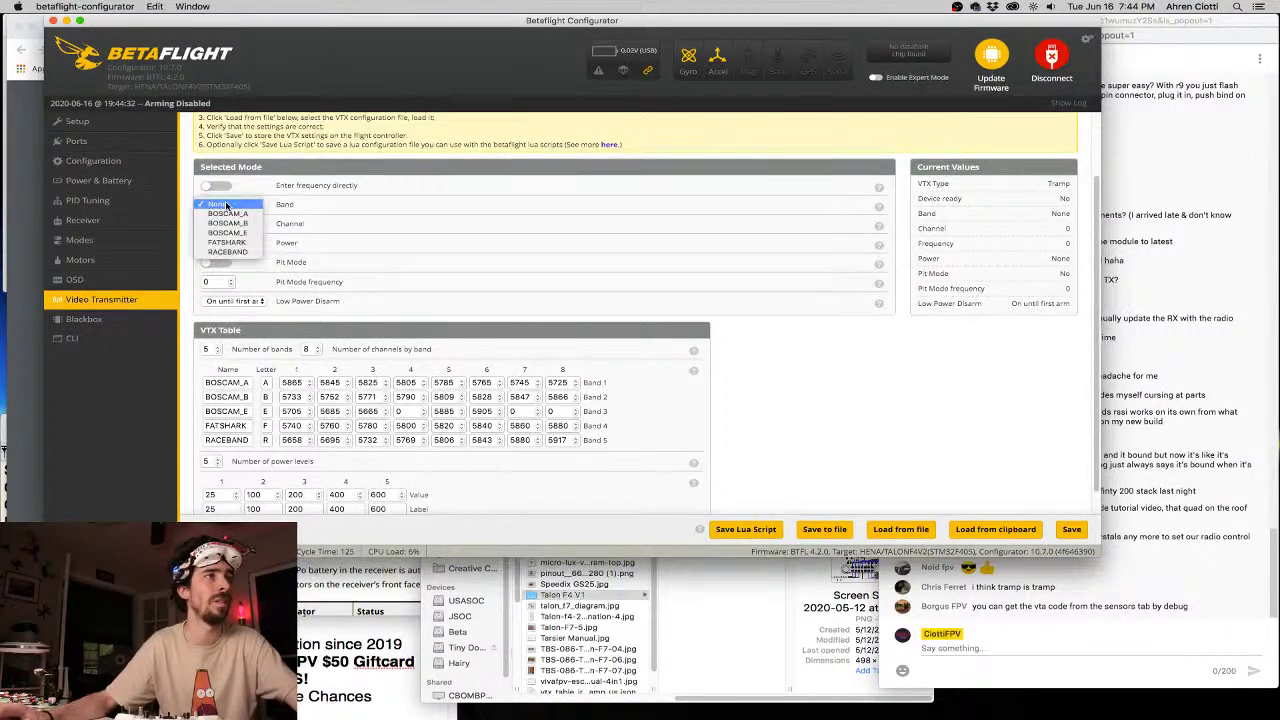
click(227, 252)
click(230, 224)
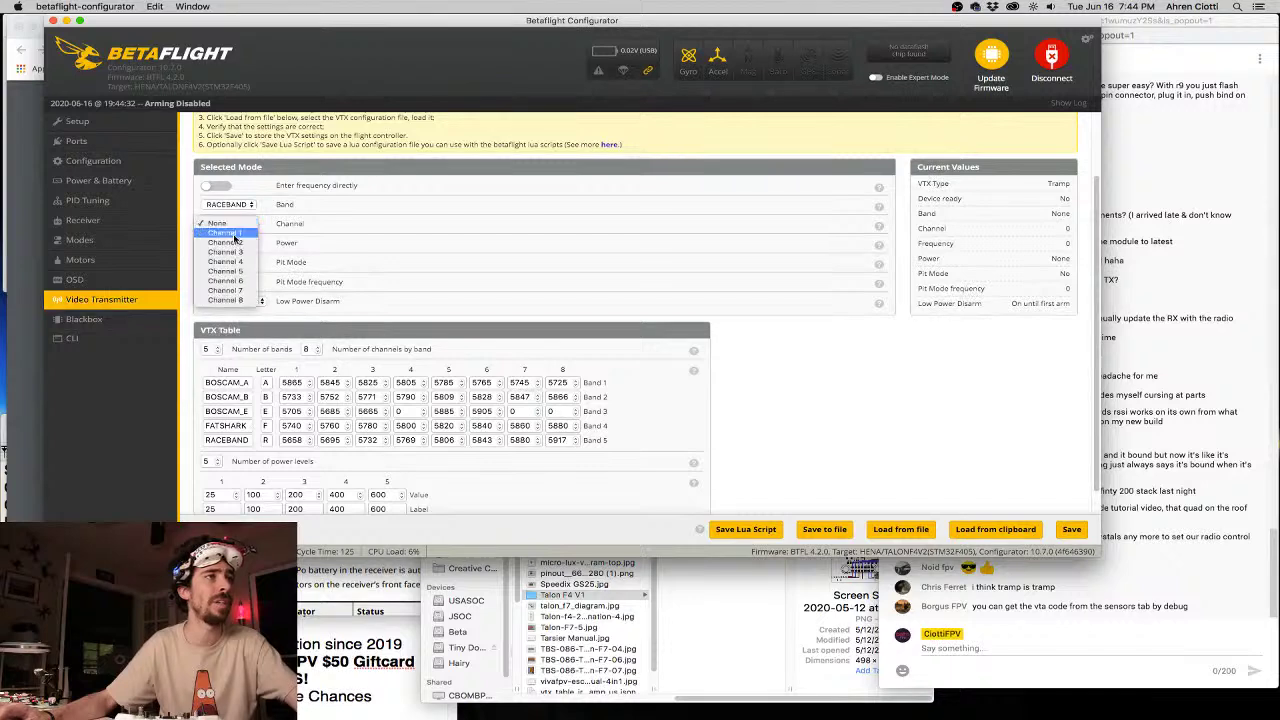
click(225, 290)
click(225, 244)
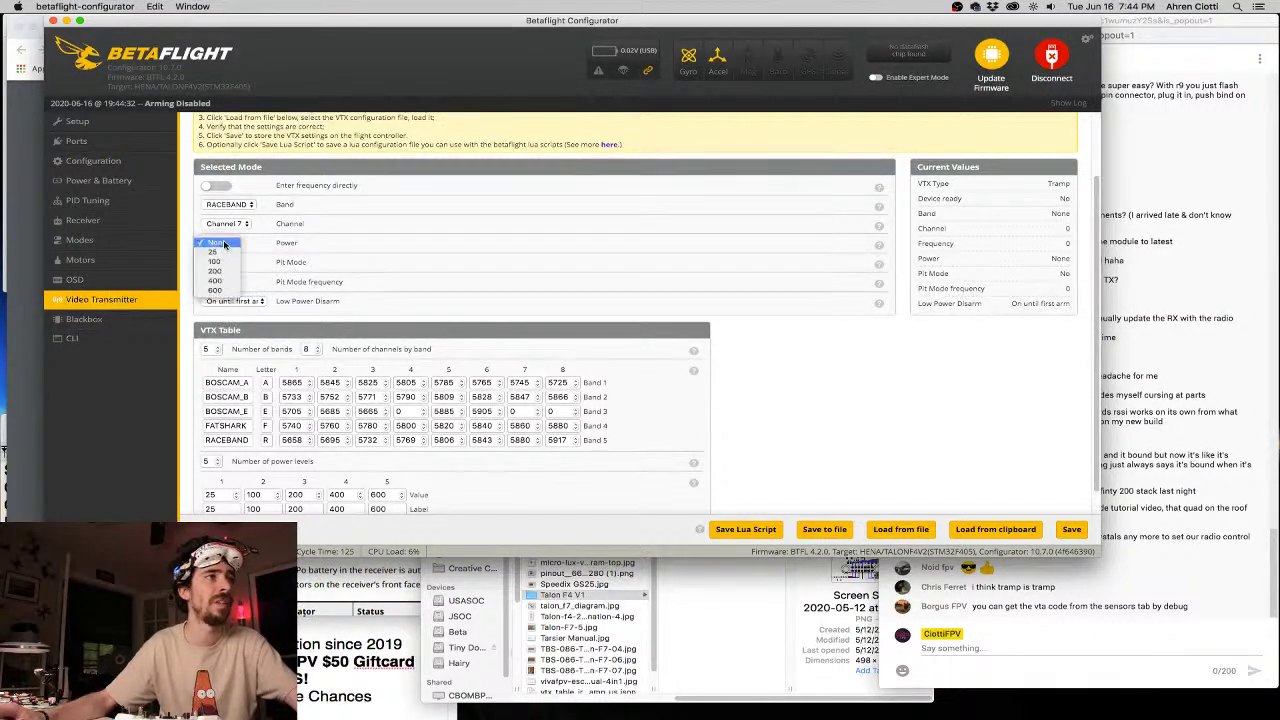
click(230, 253)
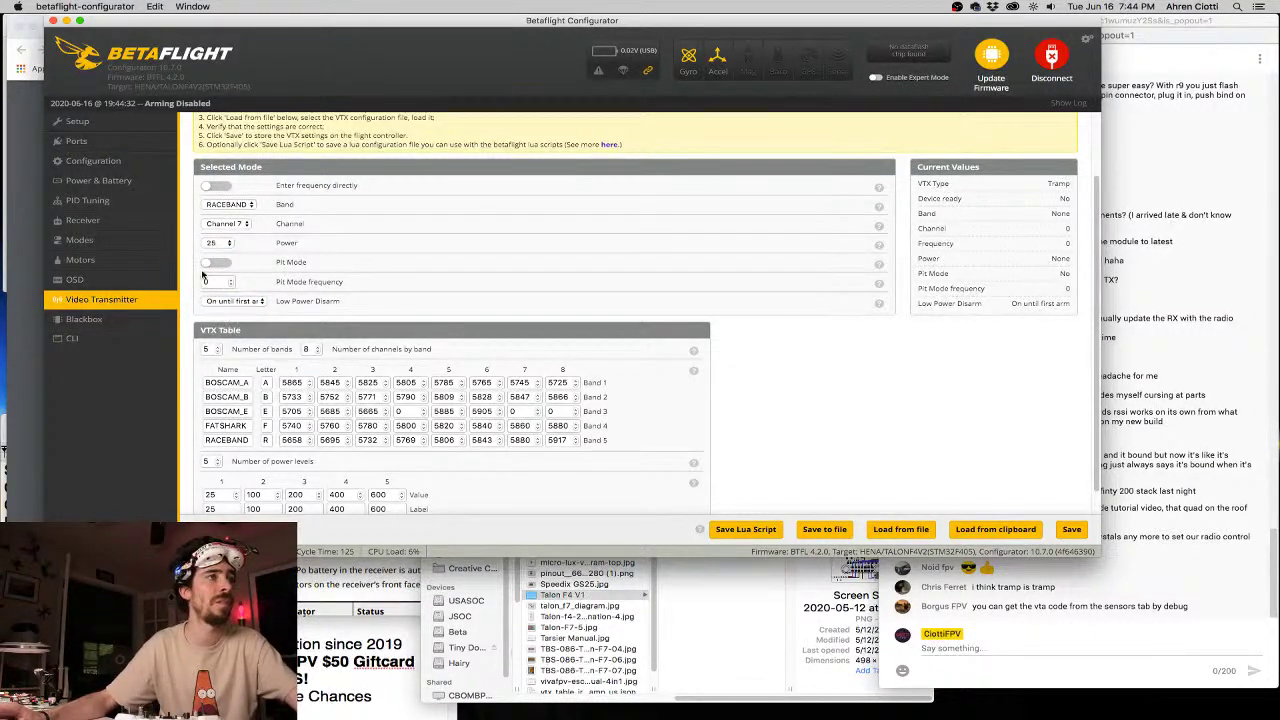
click(1071, 529)
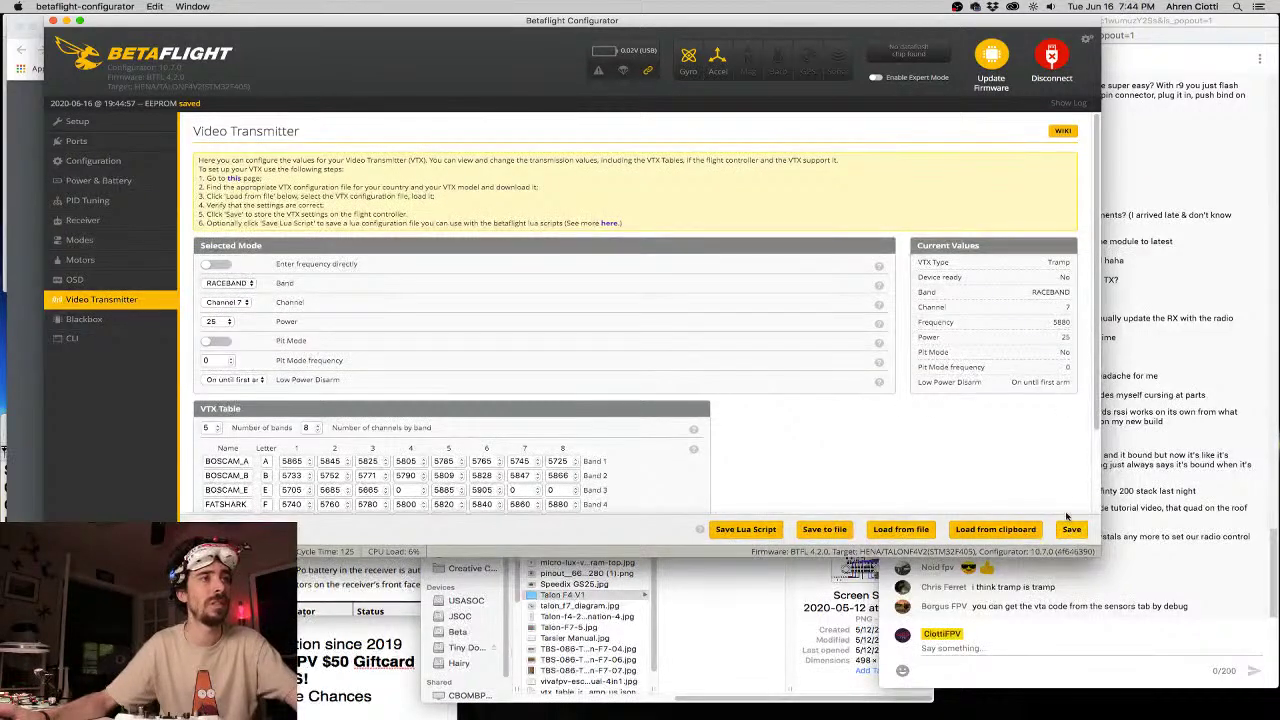
scroll(915, 455, down, 3)
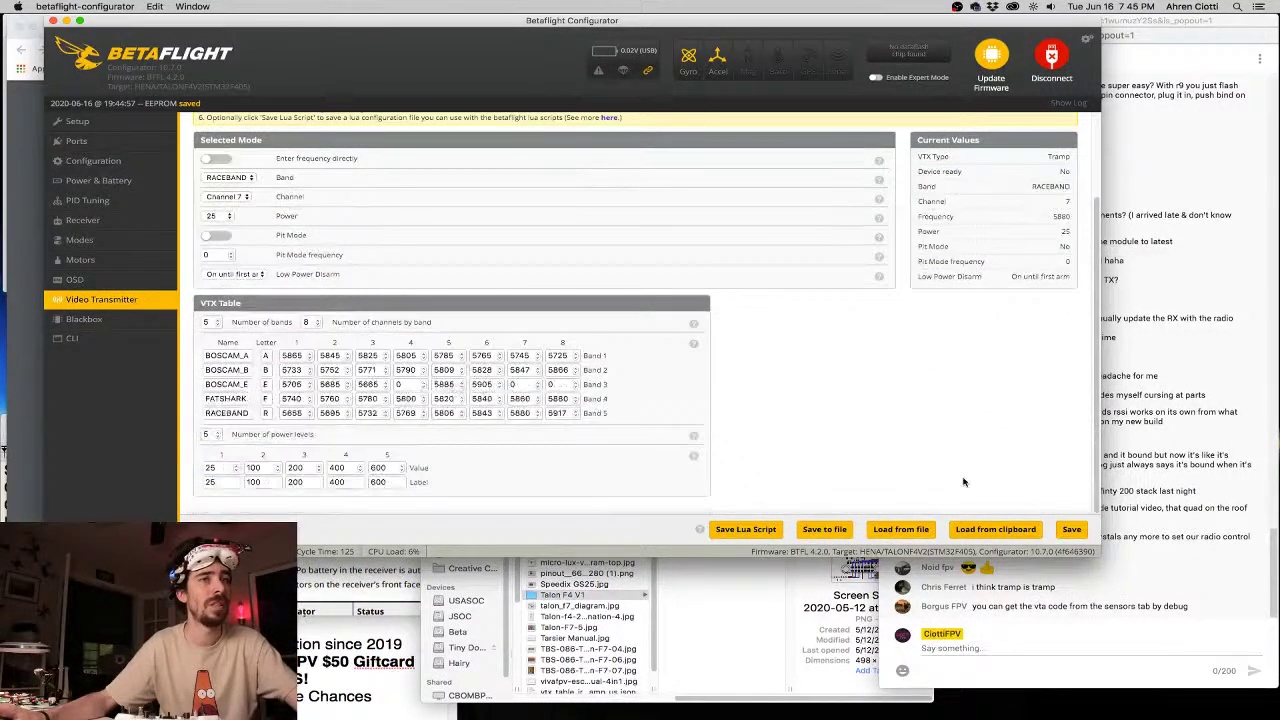
click(1071, 529)
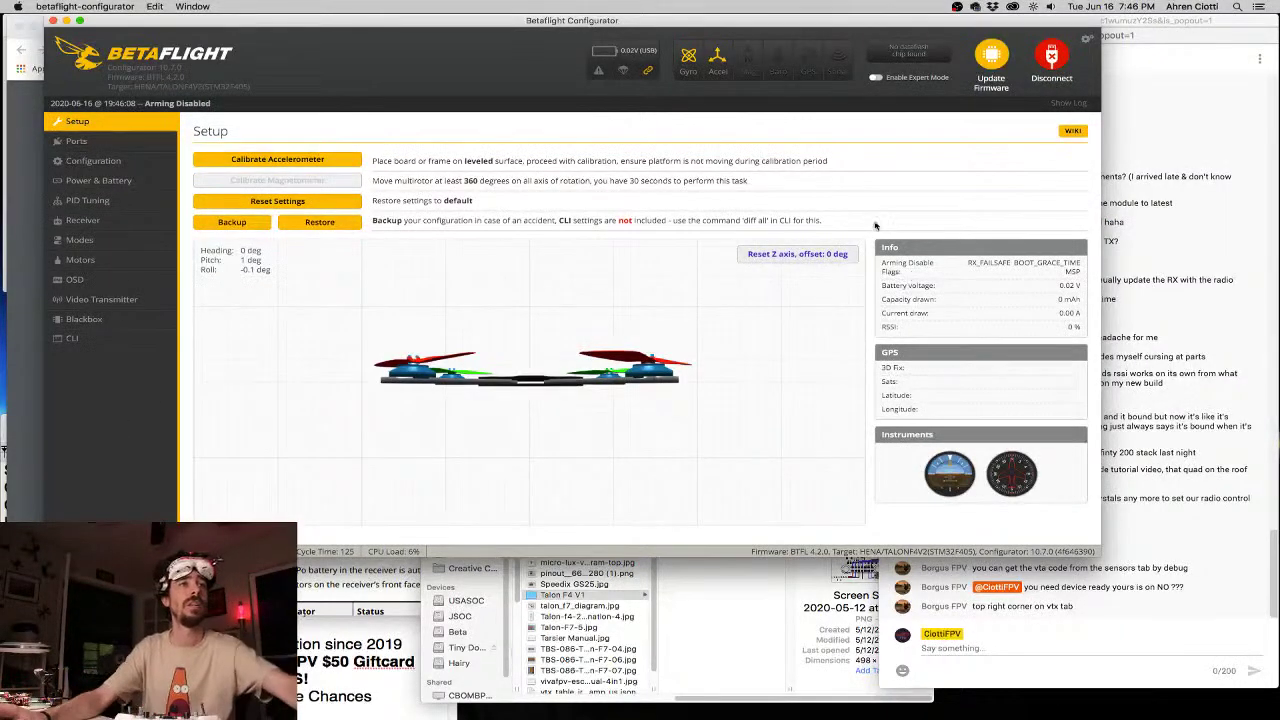
In the ports configuration, try moving the VTX (IRC Tramp) peripheral from UART6 to UART4
click(77, 141)
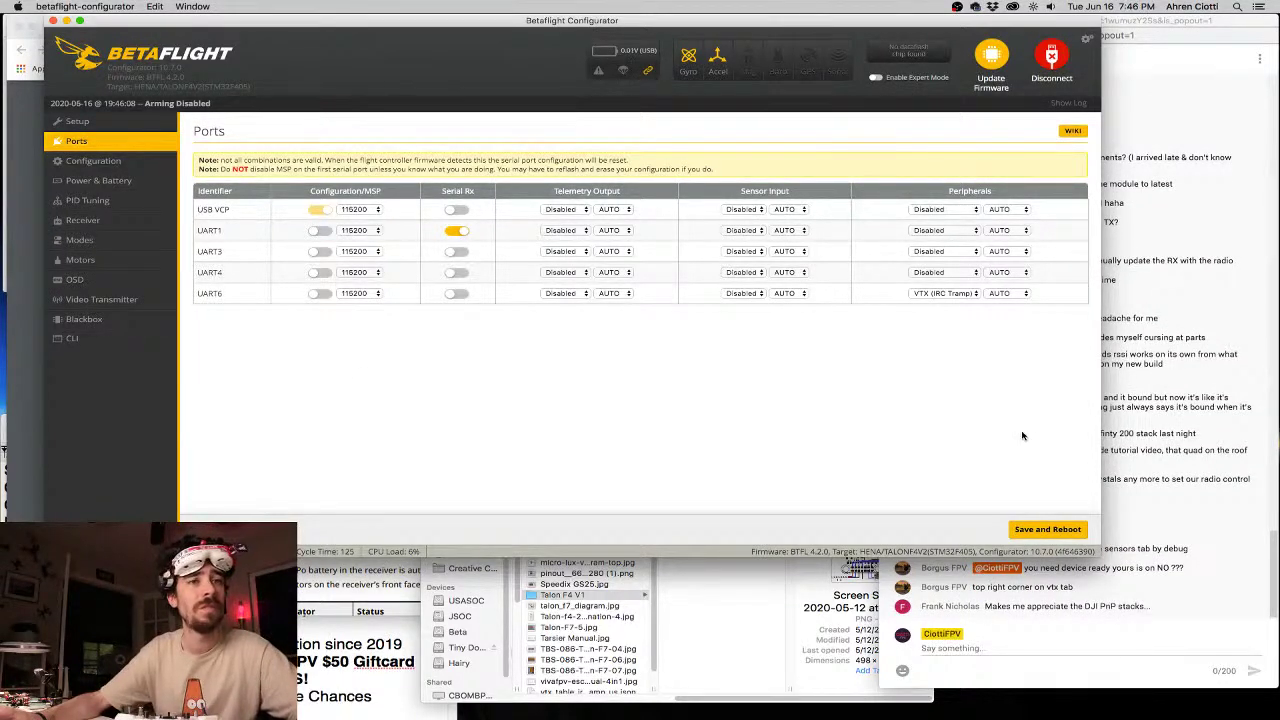
click(944, 274)
click(960, 301)
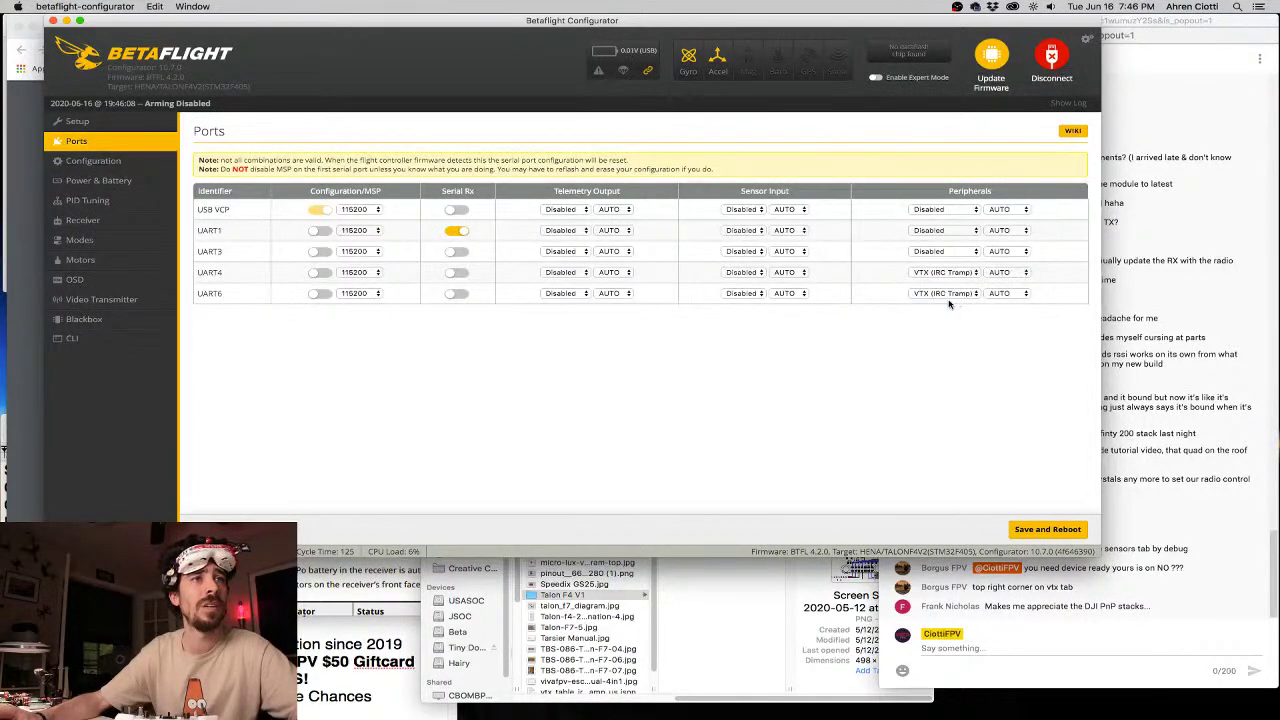
click(940, 295)
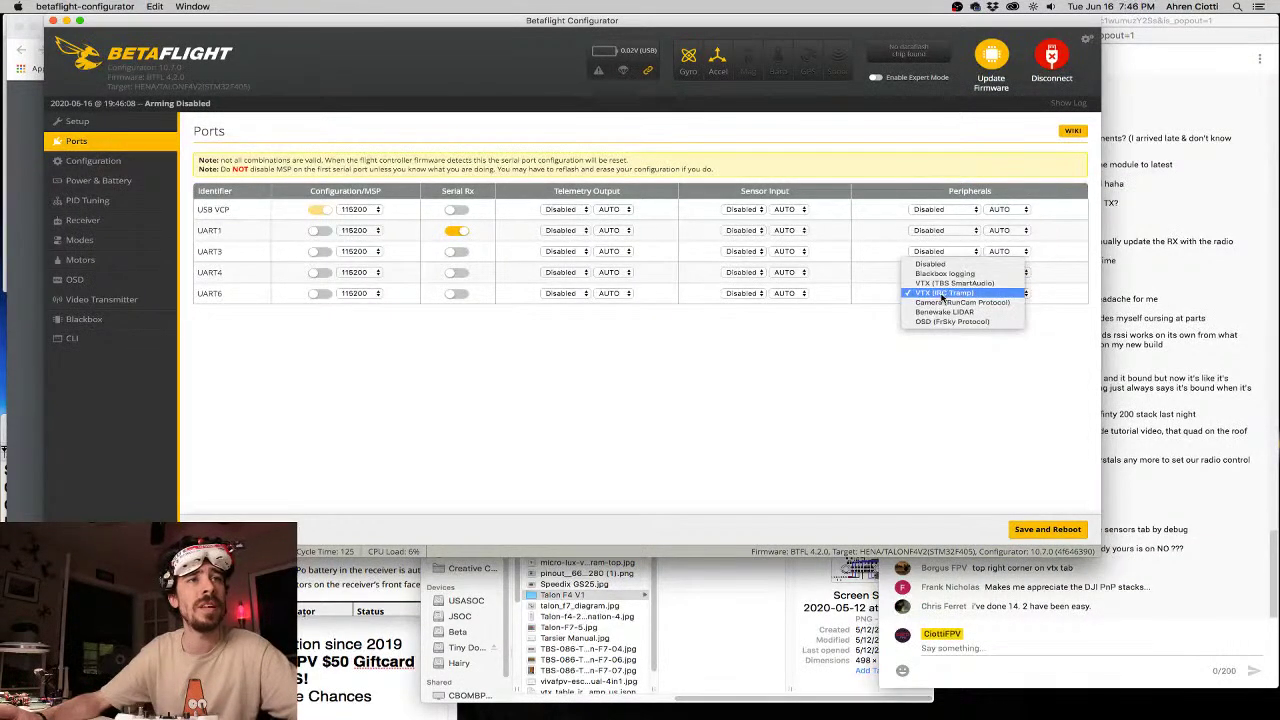
click(962, 262)
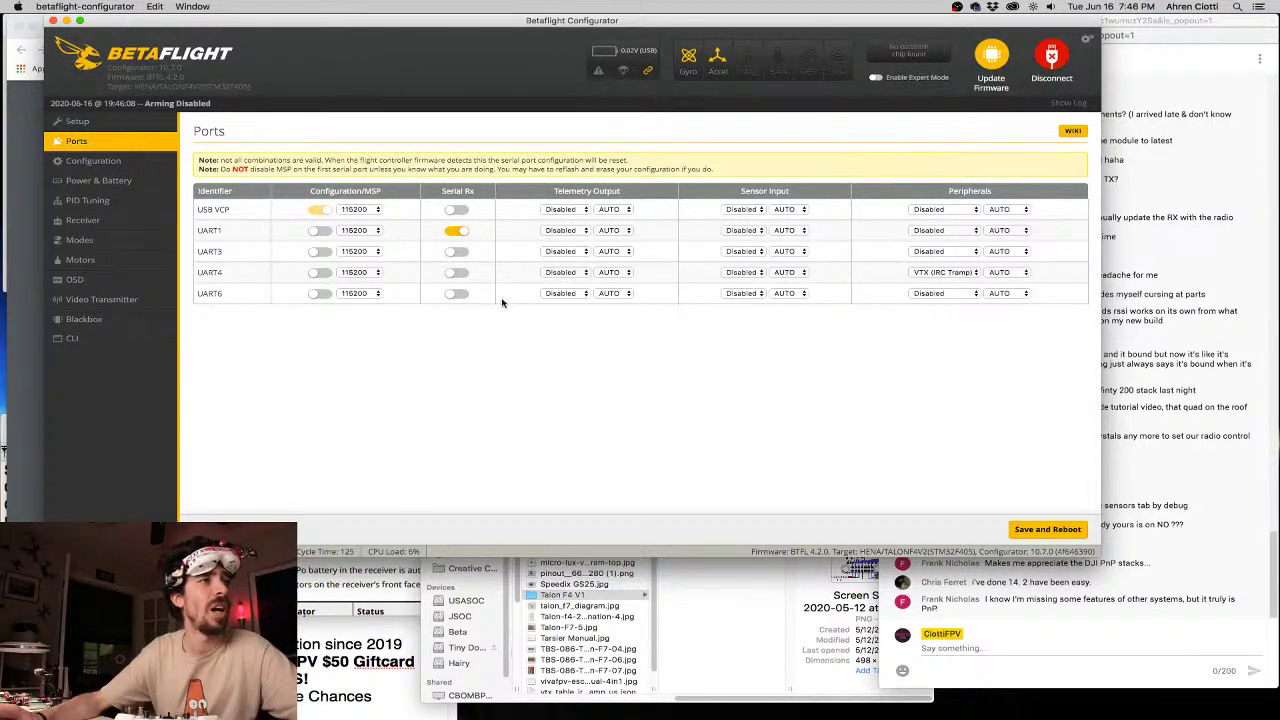
Assign Serial Rx to UART4 instead of UART1, keep VTX (IRC Tramp) only on UART6, and save the ports with a reboot
click(458, 272)
click(458, 233)
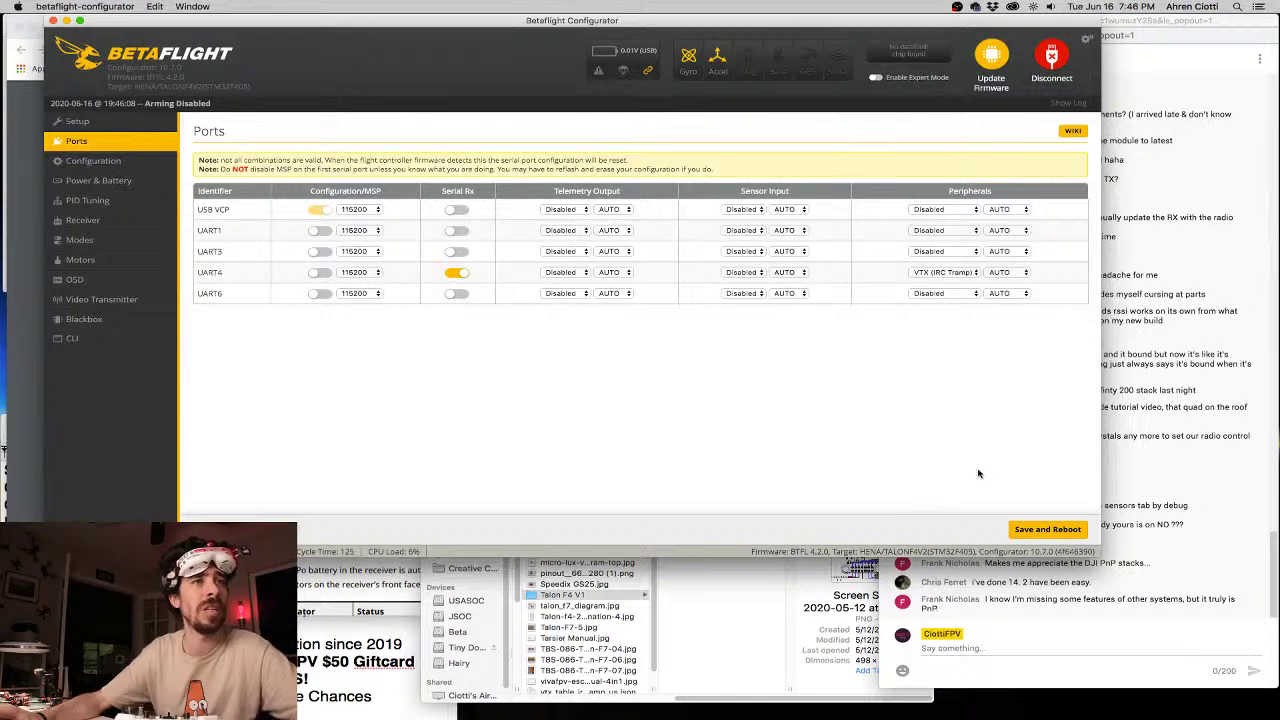
click(940, 293)
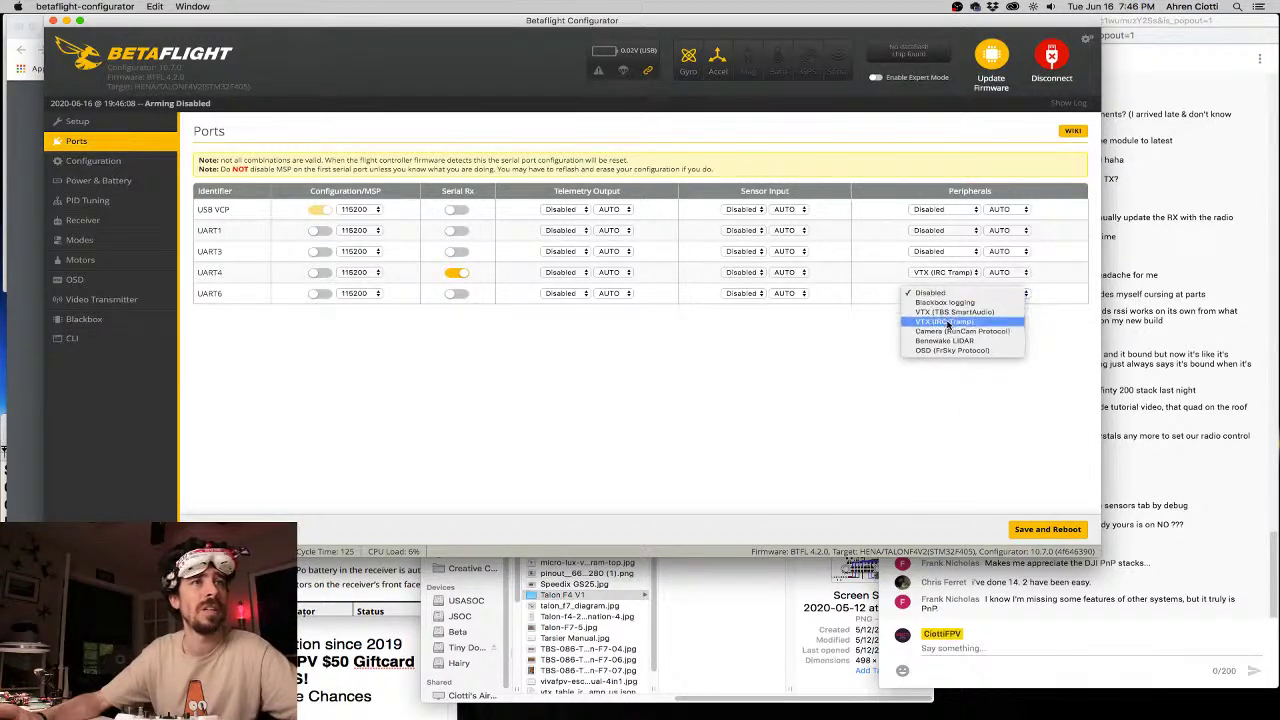
click(950, 322)
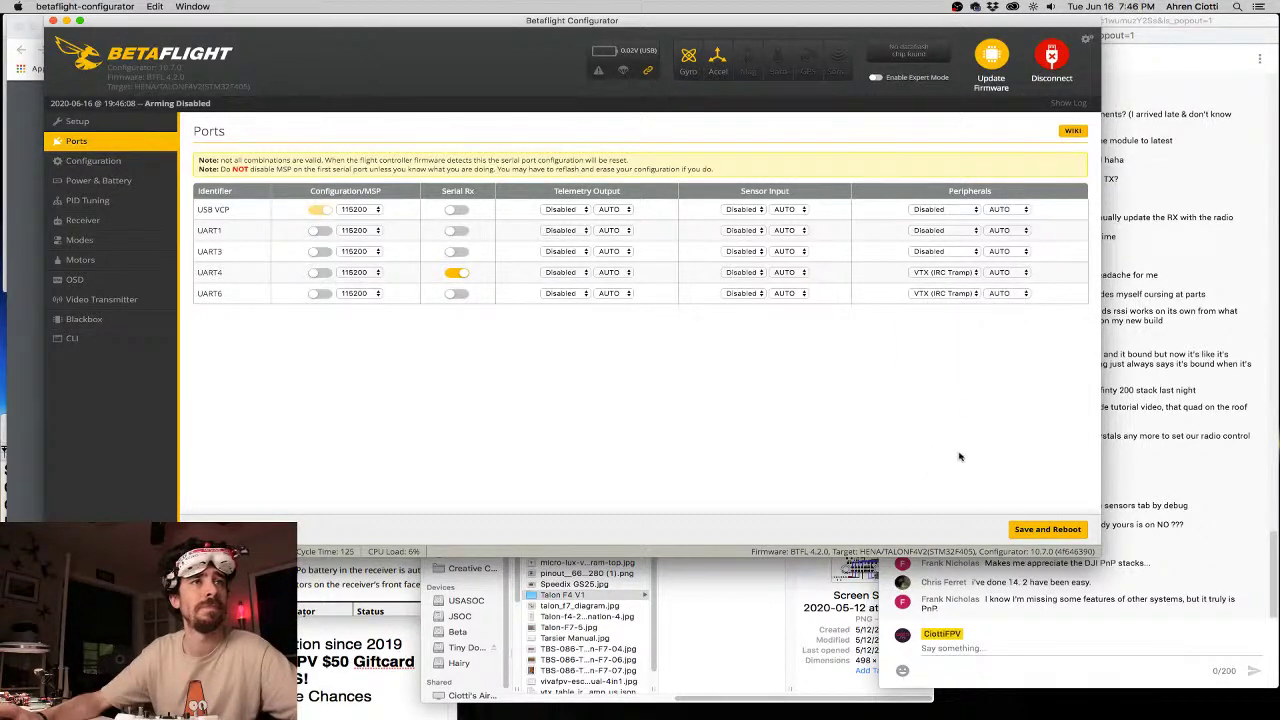
click(945, 231)
click(950, 243)
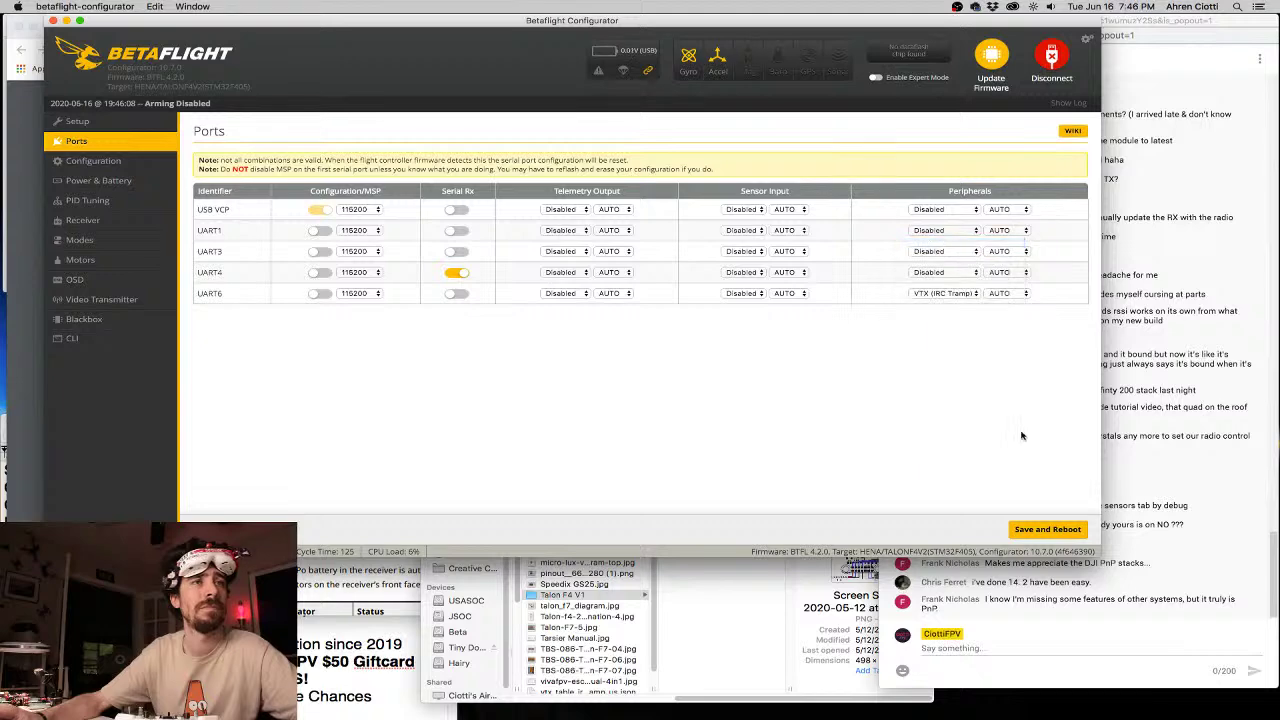
click(1045, 529)
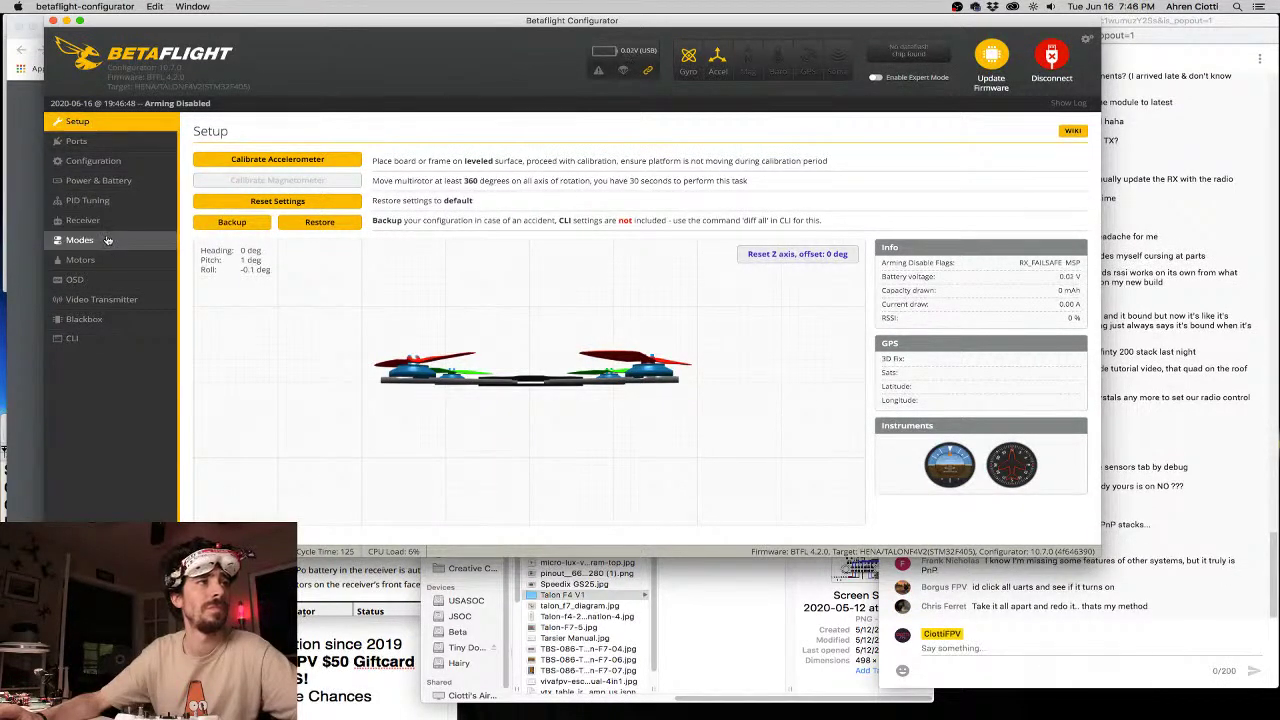
Set the receiver's channel map to TAER1234 and save it
click(100, 220)
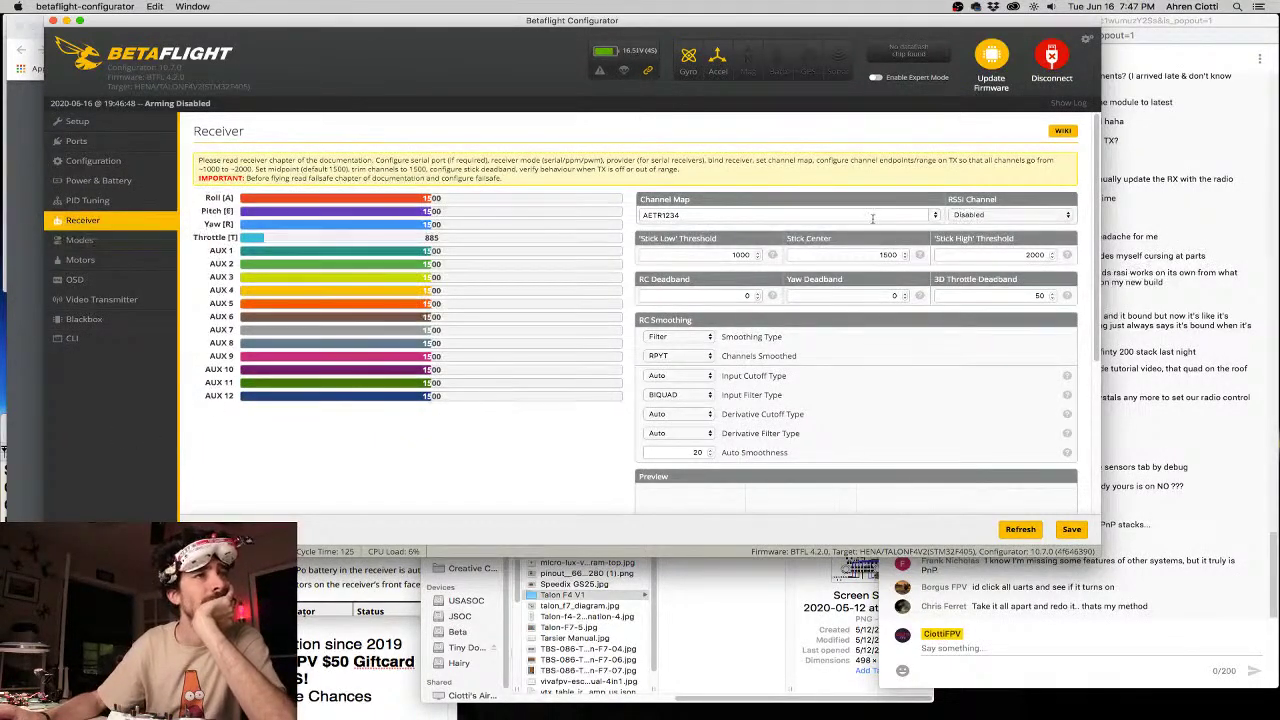
click(928, 215)
click(864, 276)
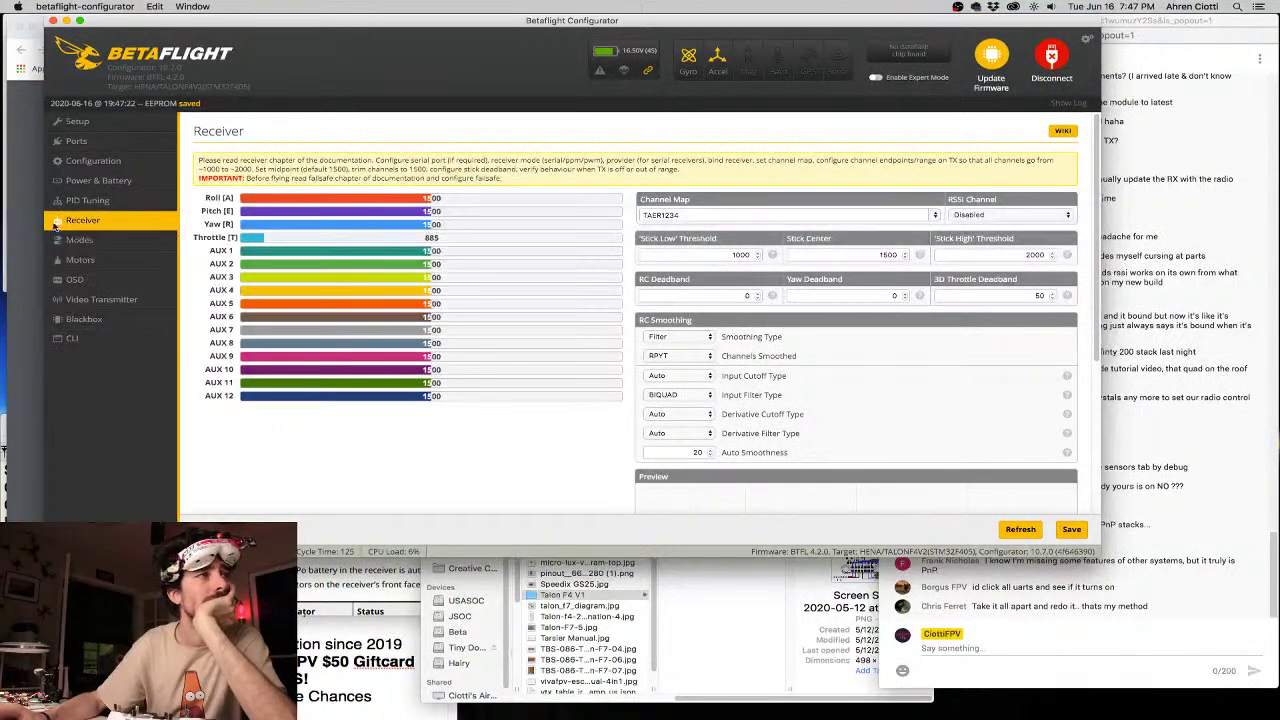
Configure bidirectional DShot on, 4 percent motor idle throttle and a 4.00 kHz PID loop frequency, and save with a reboot
click(95, 159)
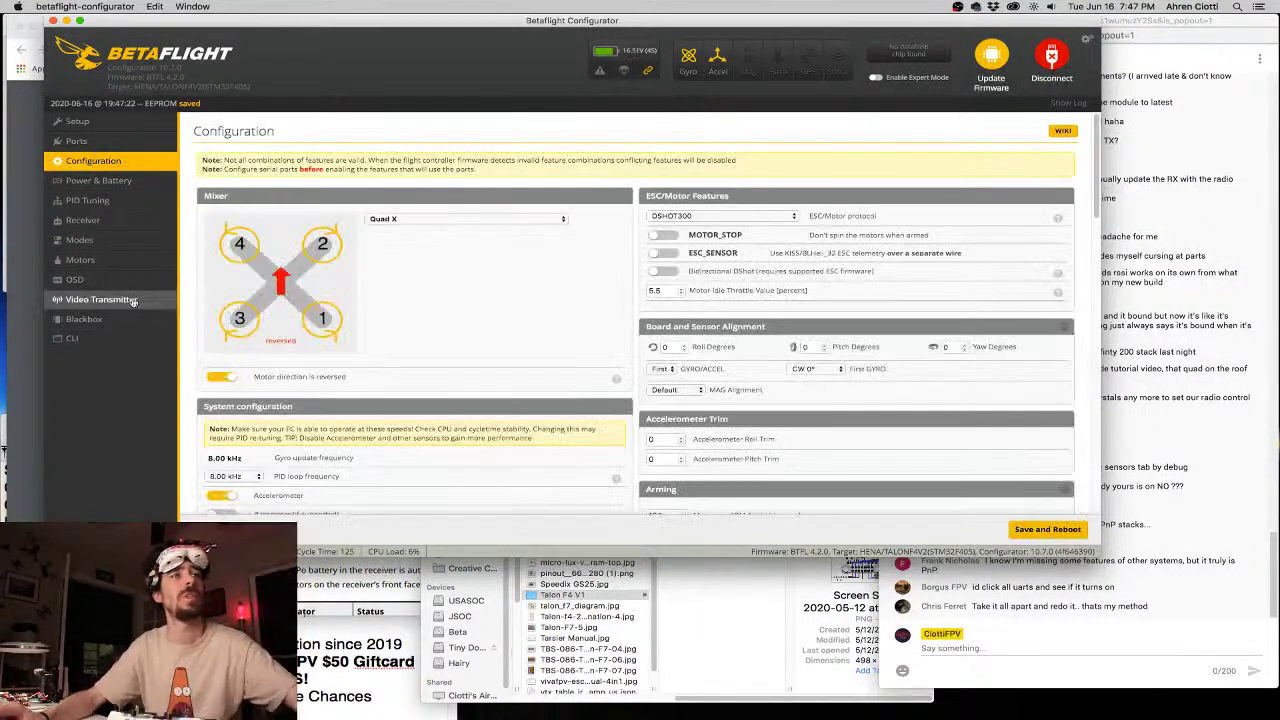
scroll(814, 427, down, 5)
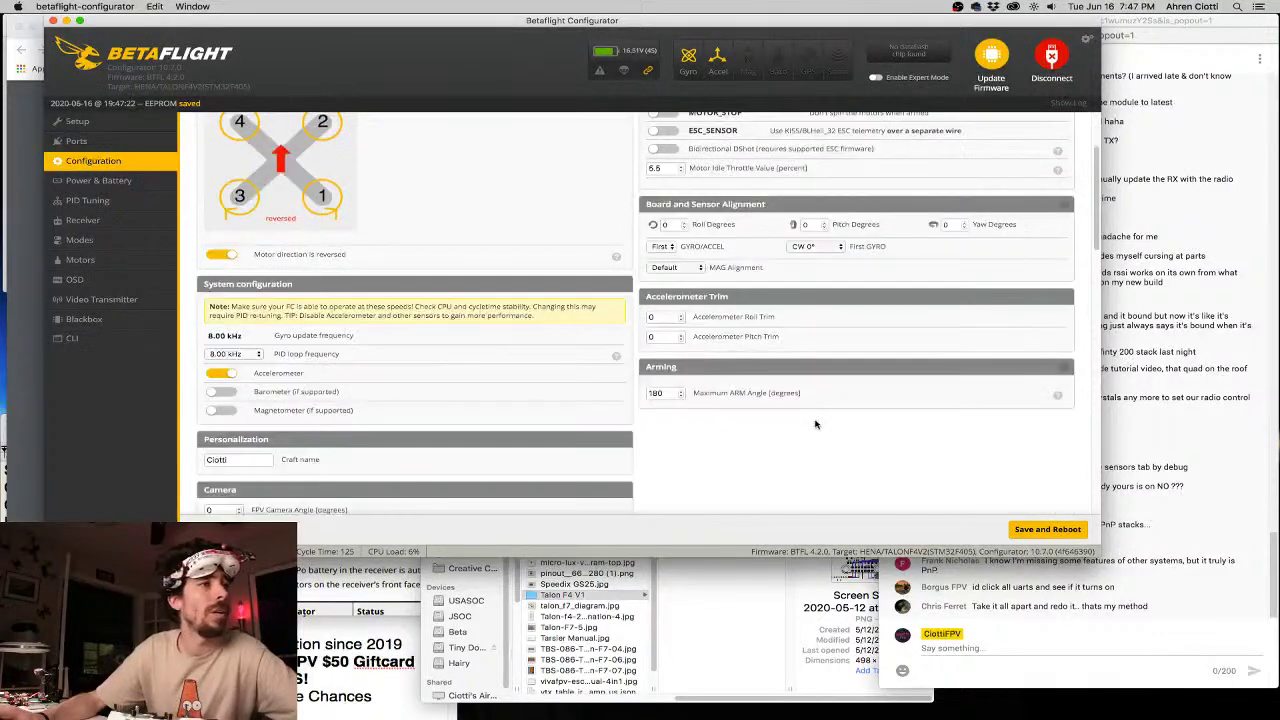
scroll(816, 425, up, 4)
click(664, 217)
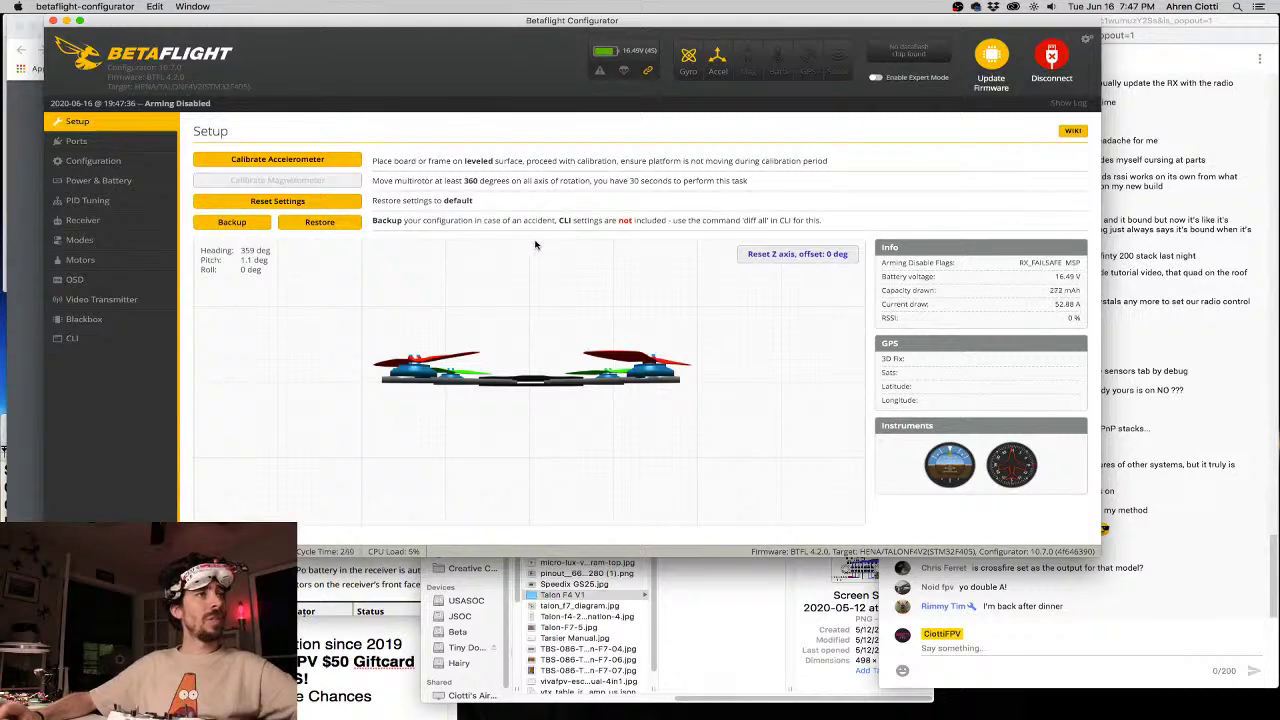
Review the ESC/motor, system and receiver settings in the configuration, and check the craft's orientation in the setup view
click(93, 160)
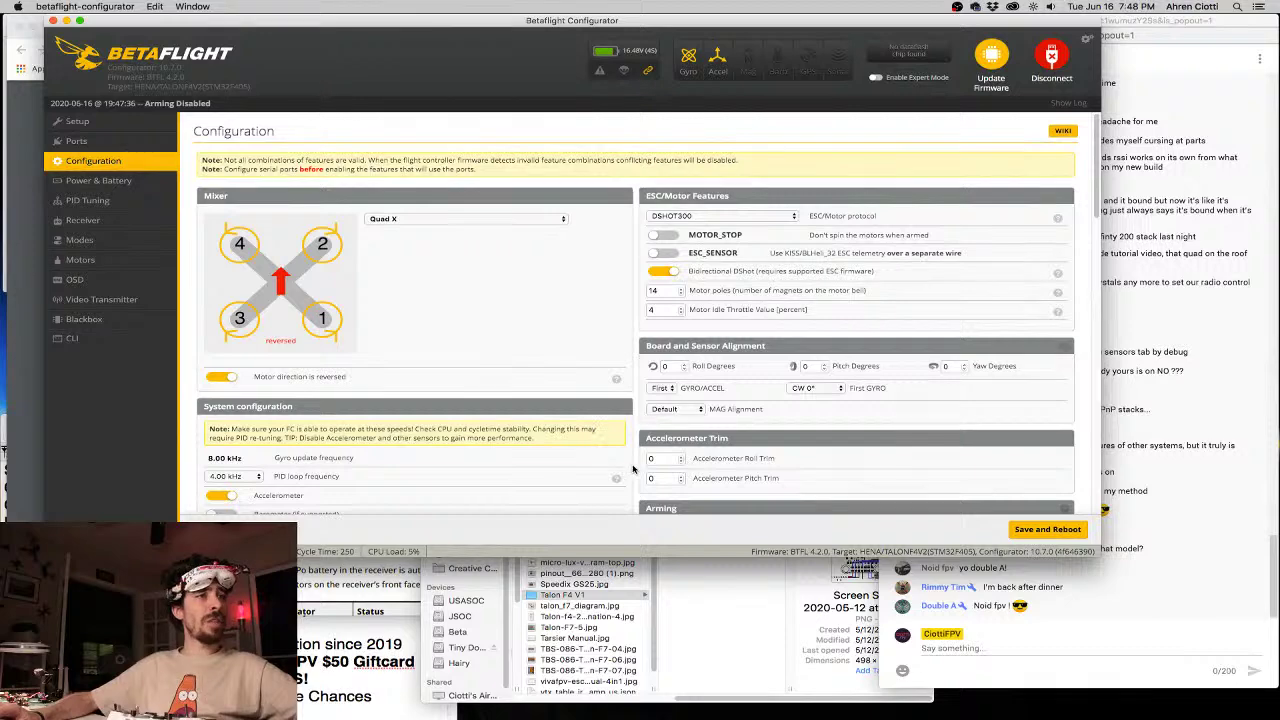
scroll(350, 460, down, 3)
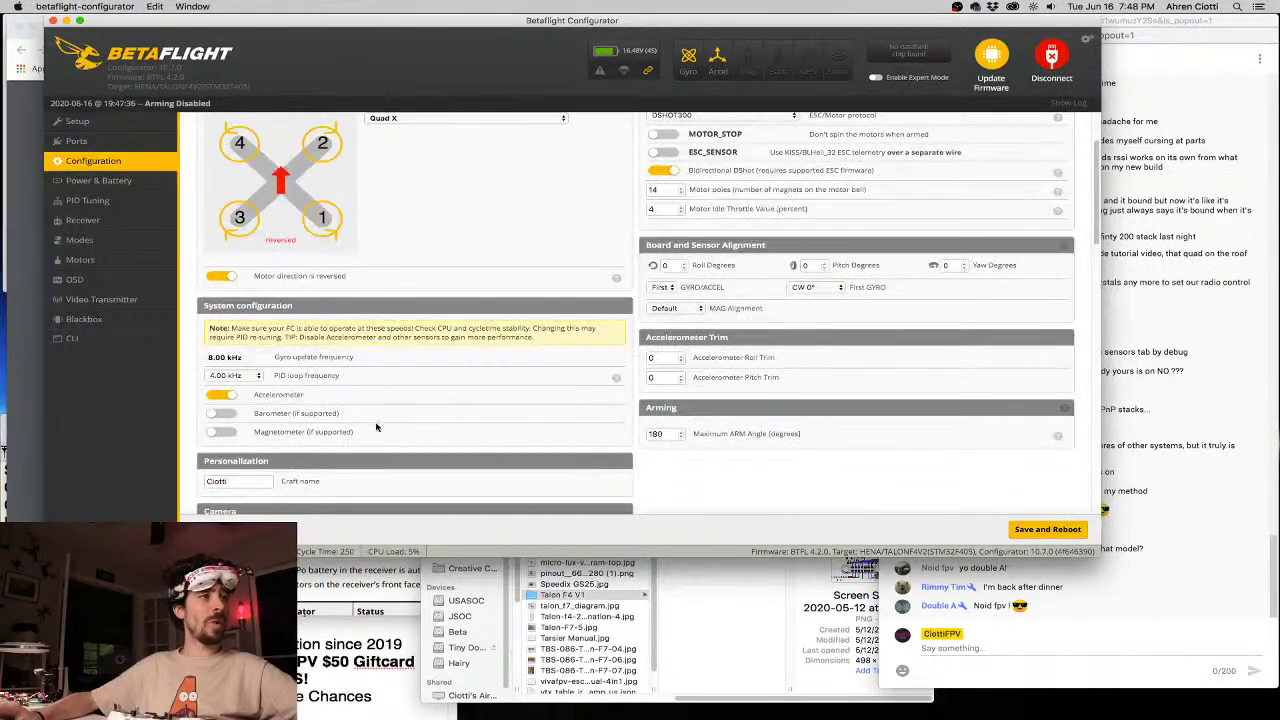
scroll(598, 449, down, 7)
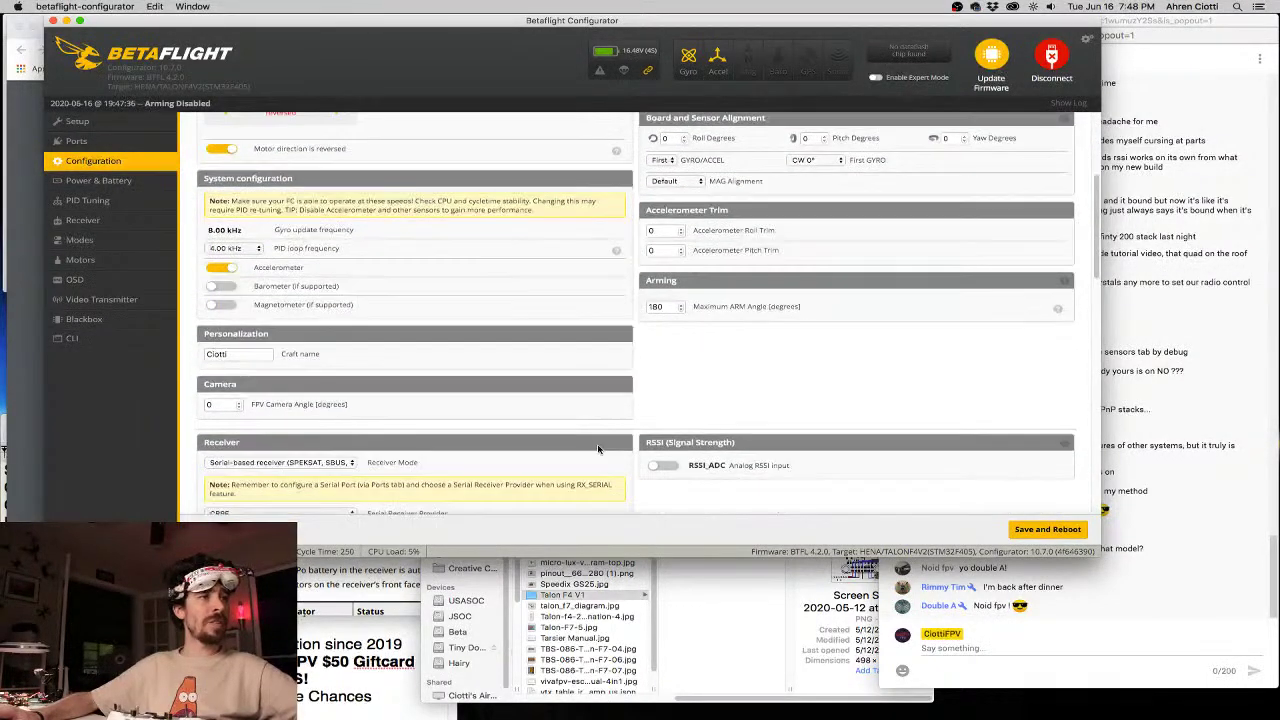
scroll(598, 449, down, 2)
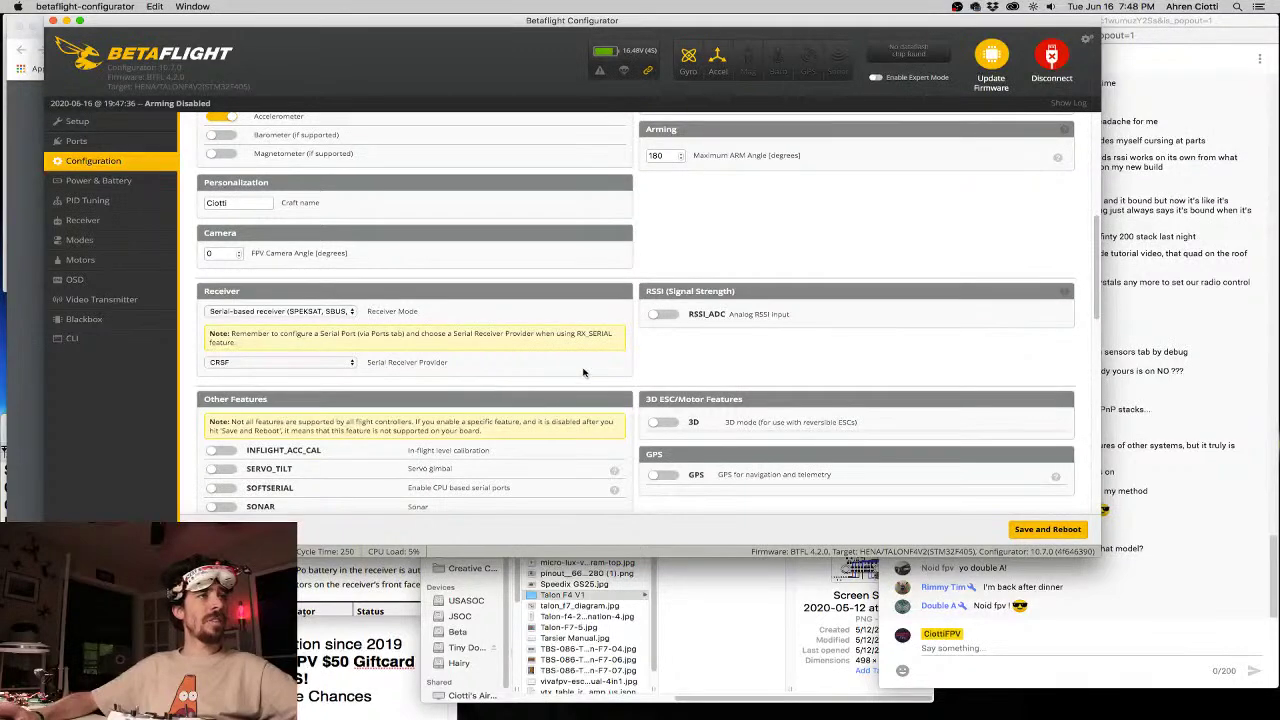
scroll(663, 362, up, 5)
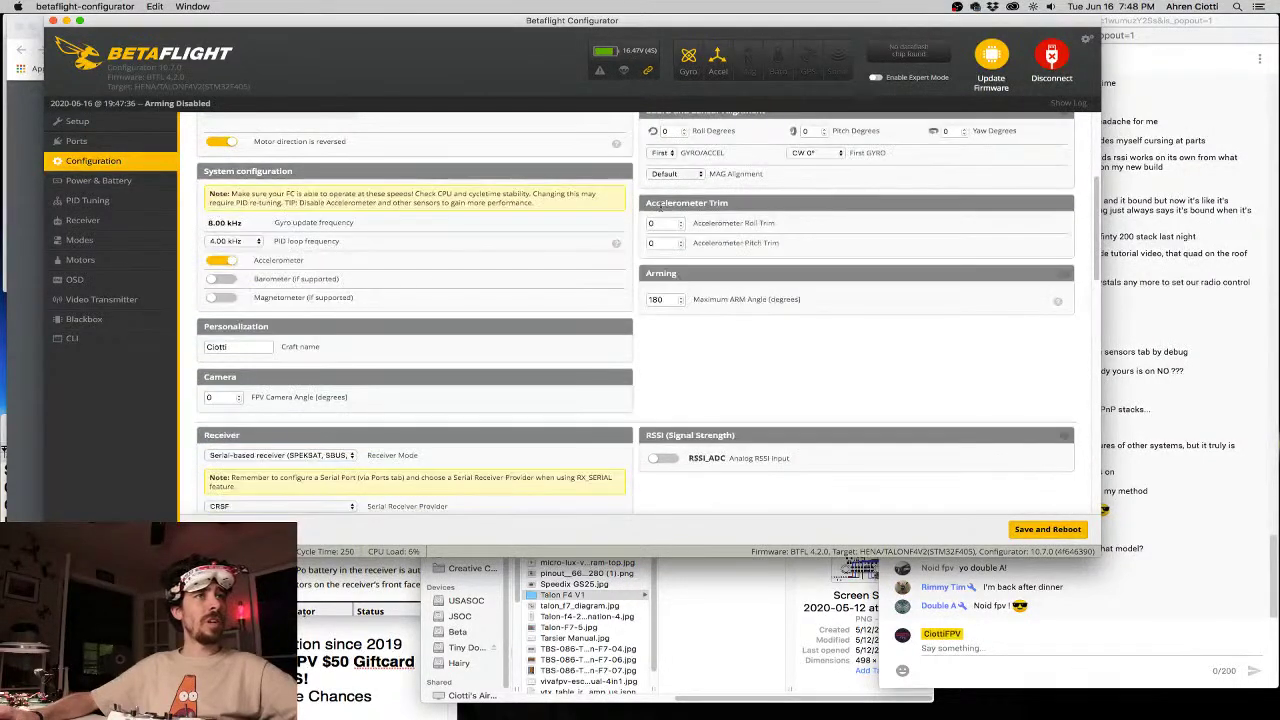
scroll(660, 208, up, 5)
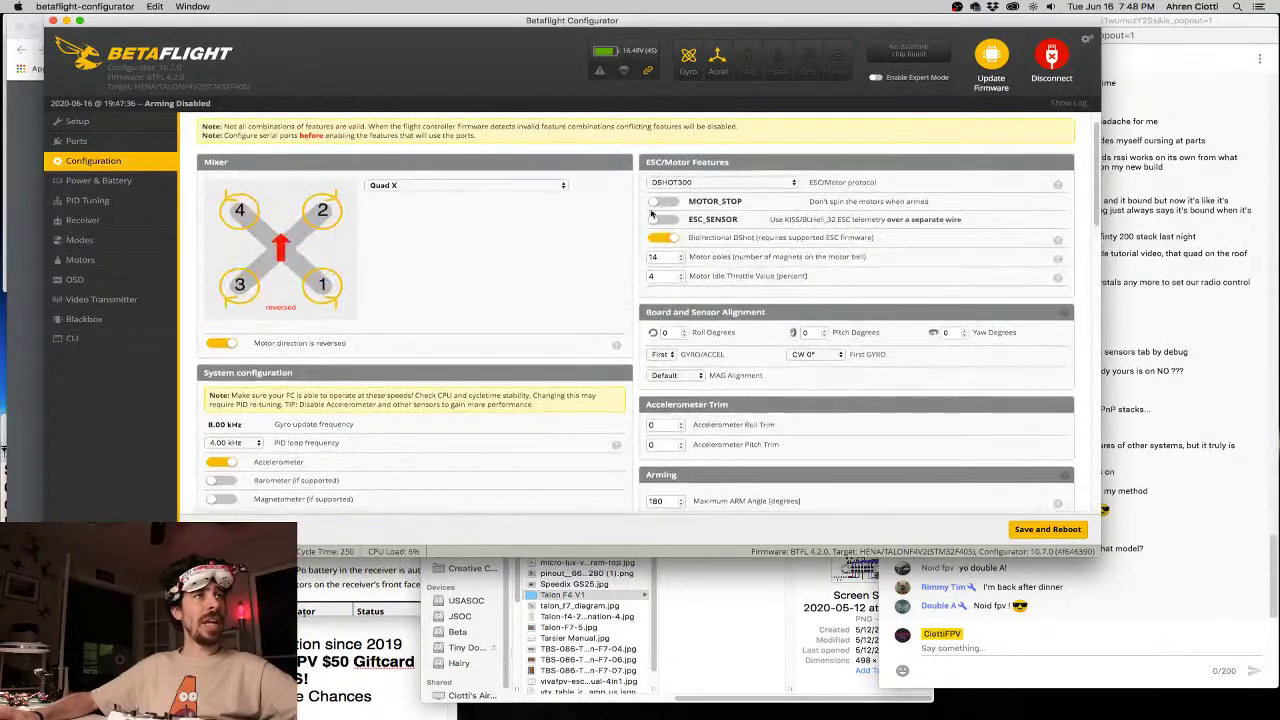
click(78, 122)
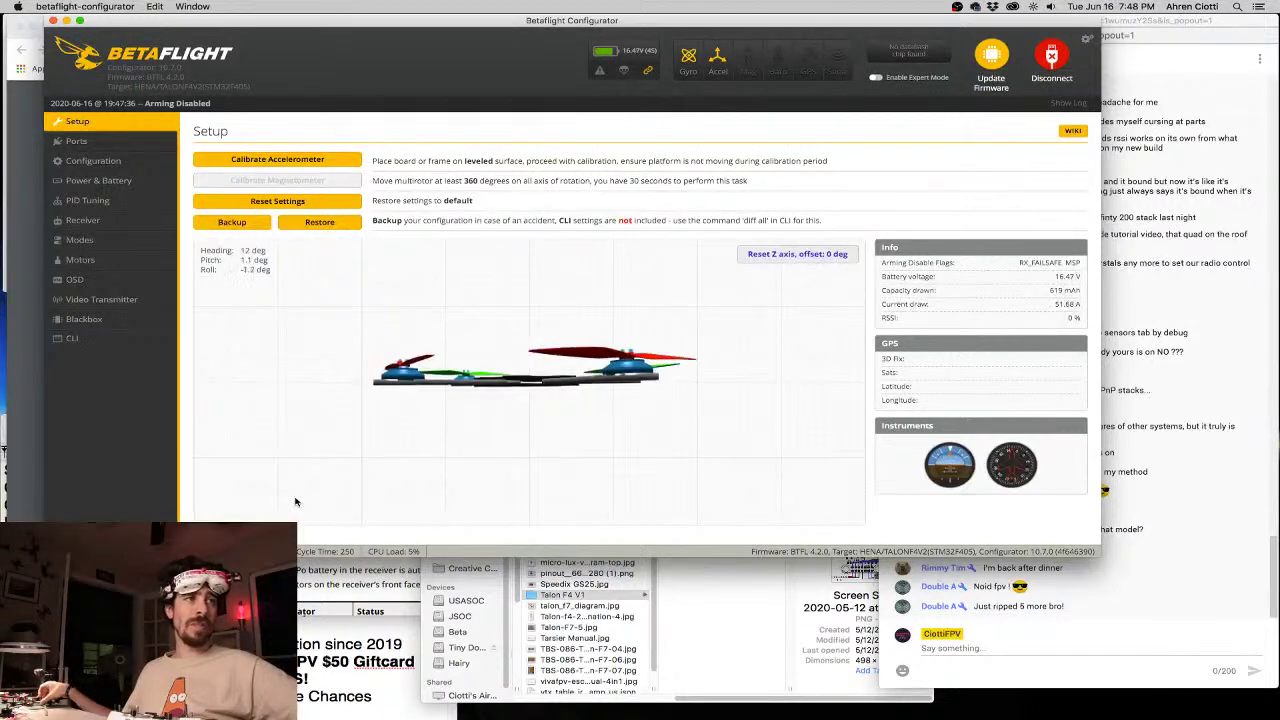
click(122, 161)
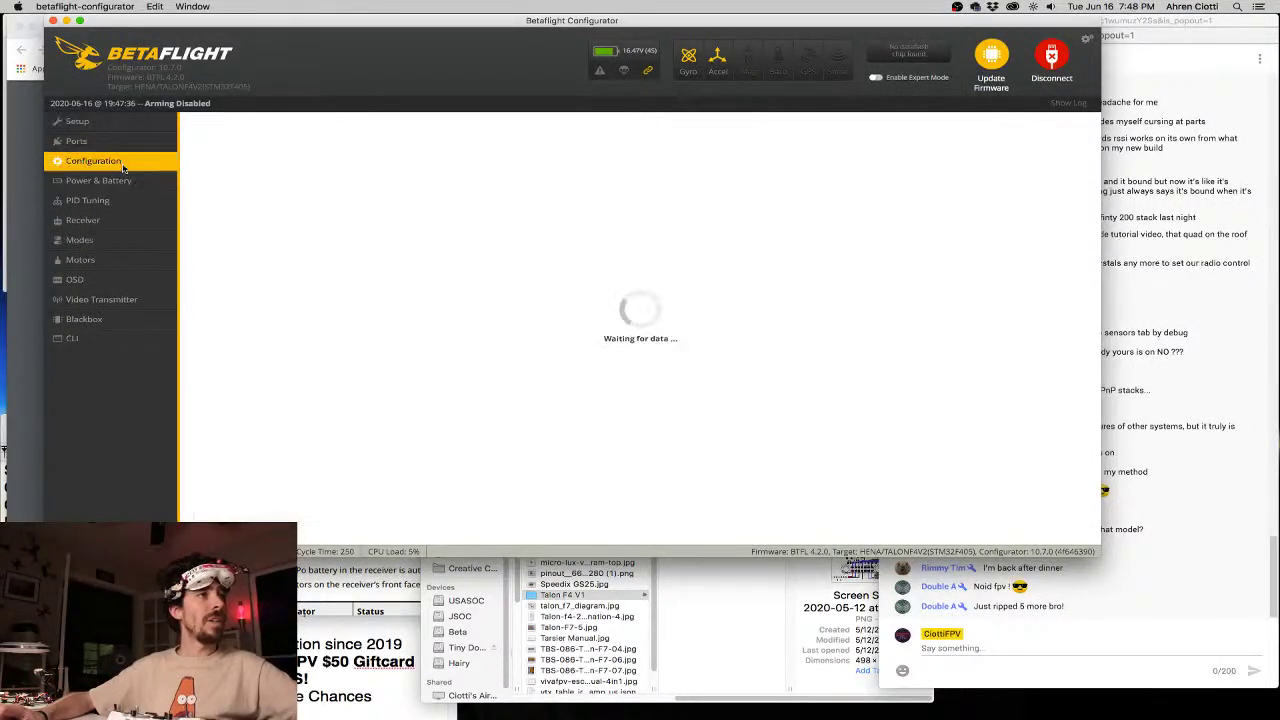
Review the feature and beeper configuration, and look through the receiver, modes, motors and video transmitter pages
scroll(504, 373, down, 15)
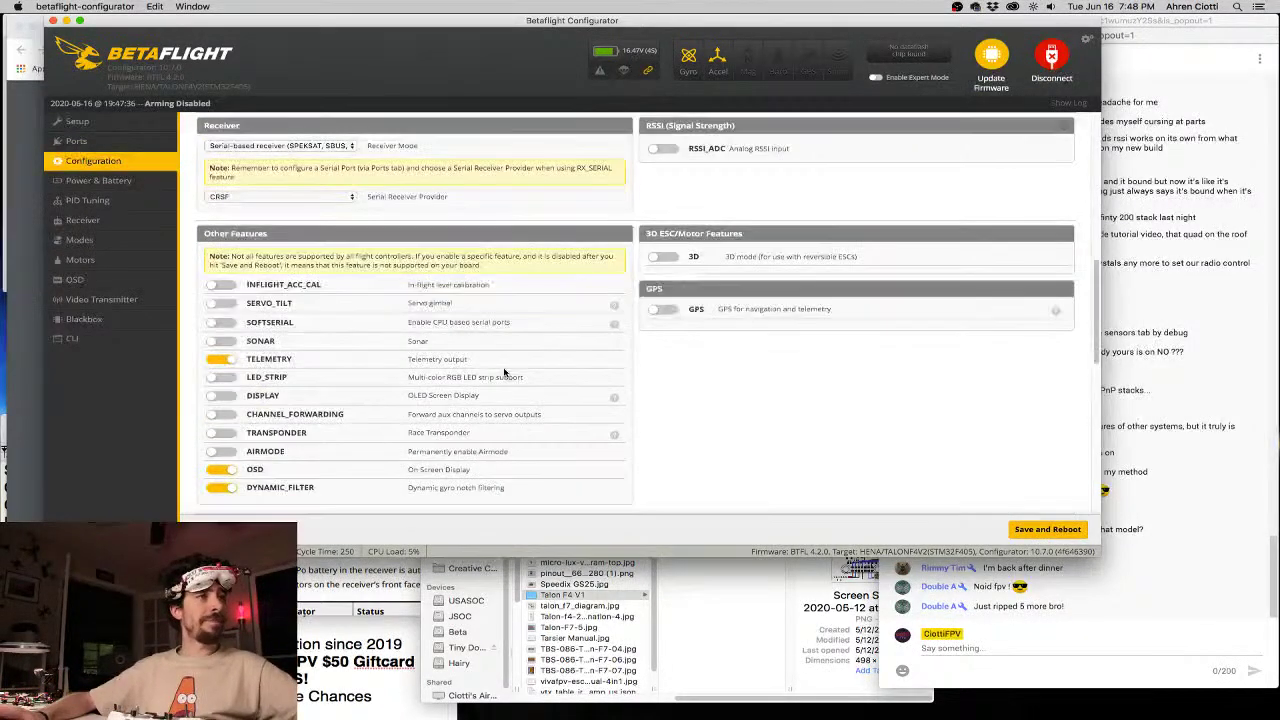
scroll(504, 373, down, 10)
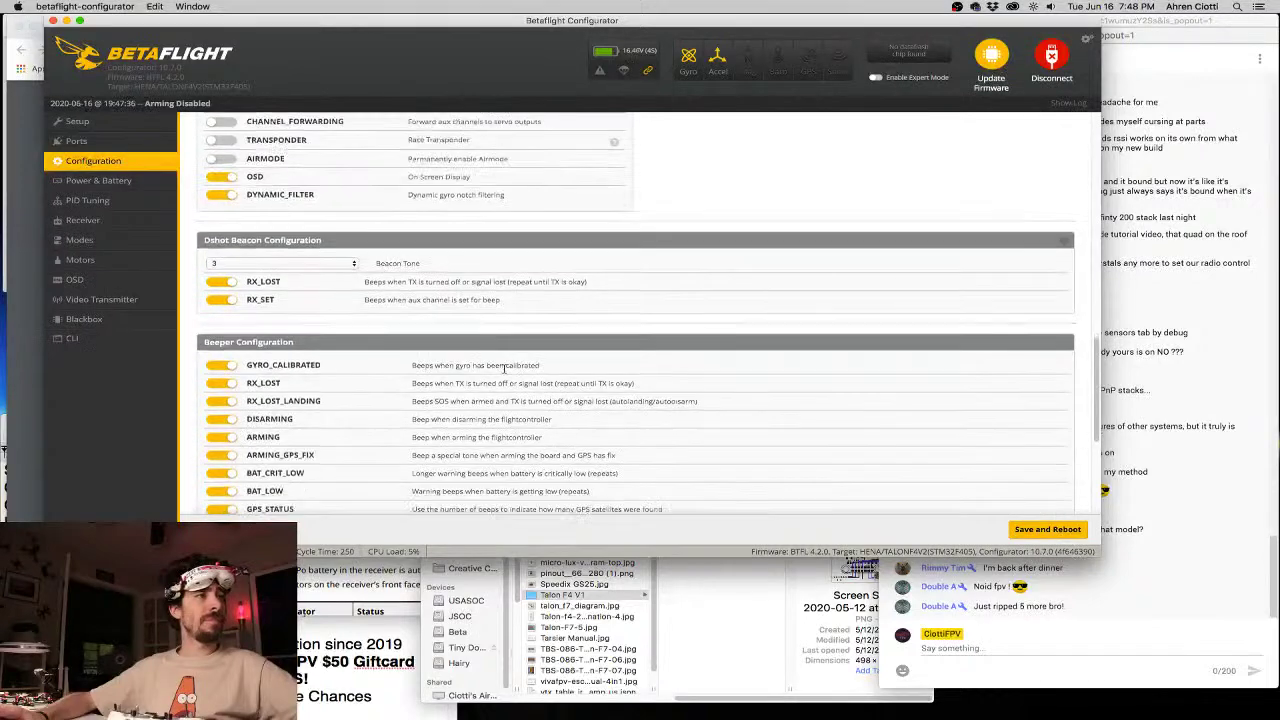
scroll(504, 373, up, 20)
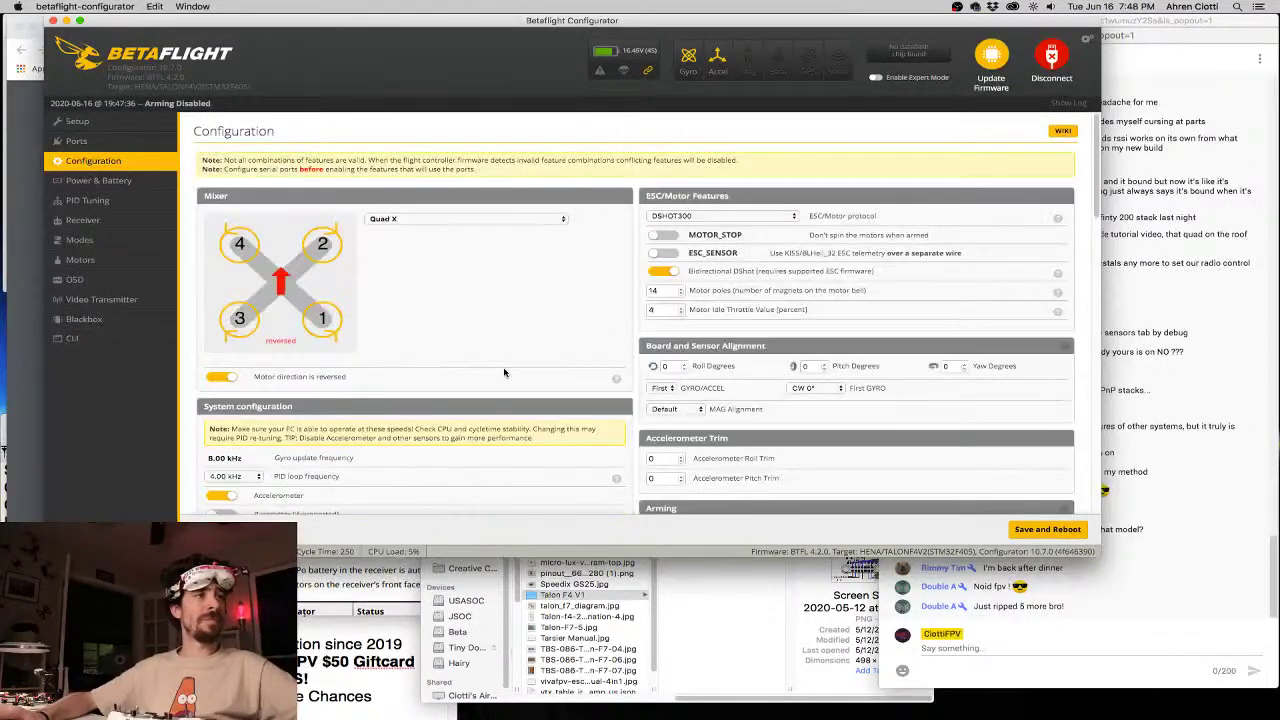
click(113, 182)
click(94, 201)
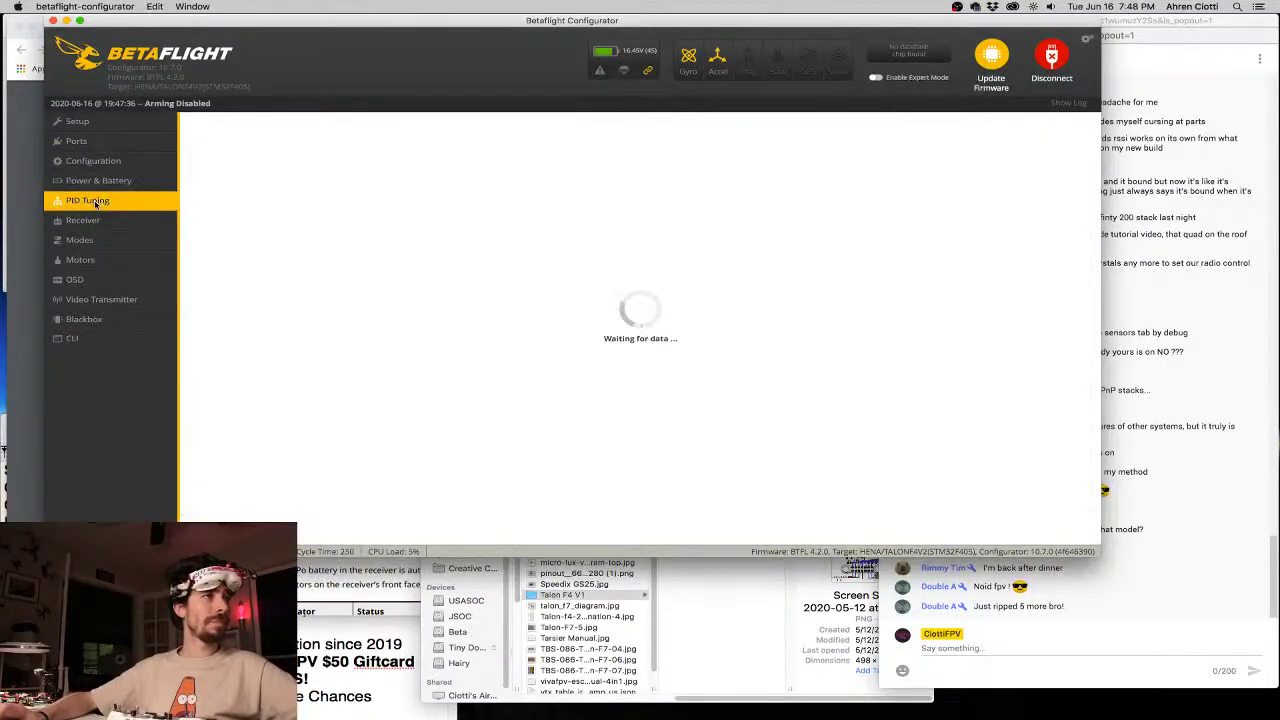
click(83, 221)
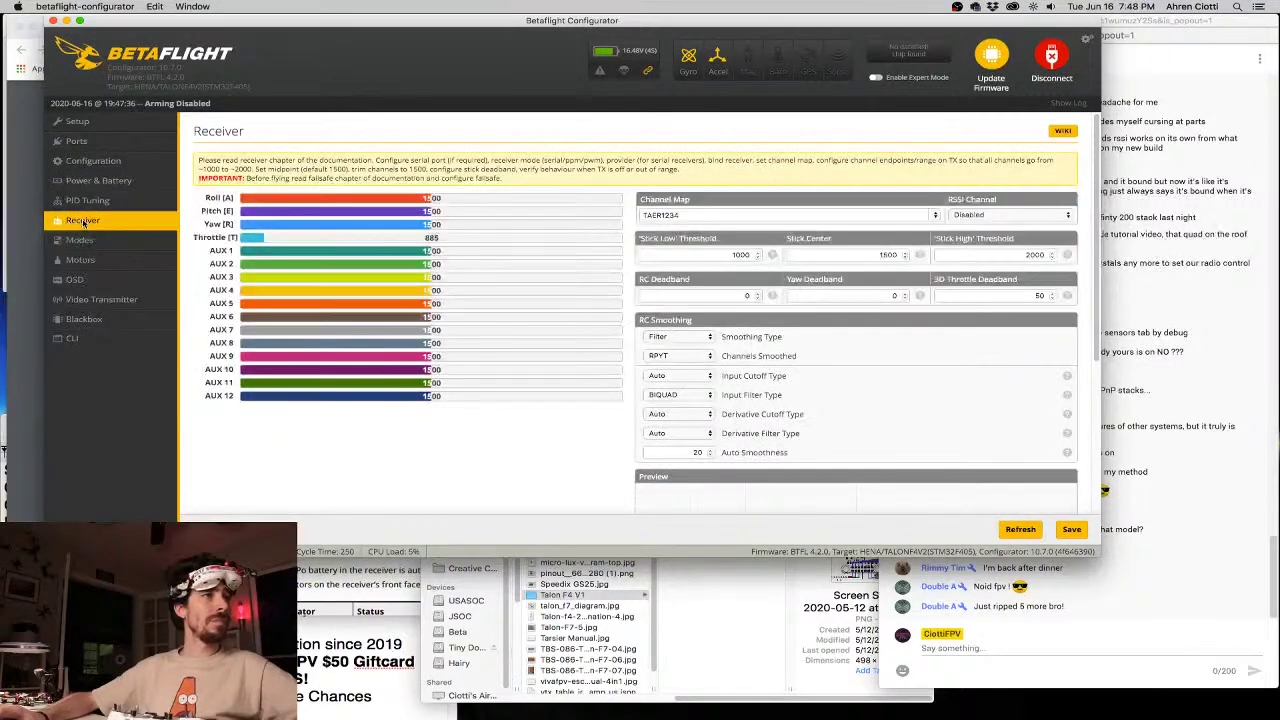
click(79, 240)
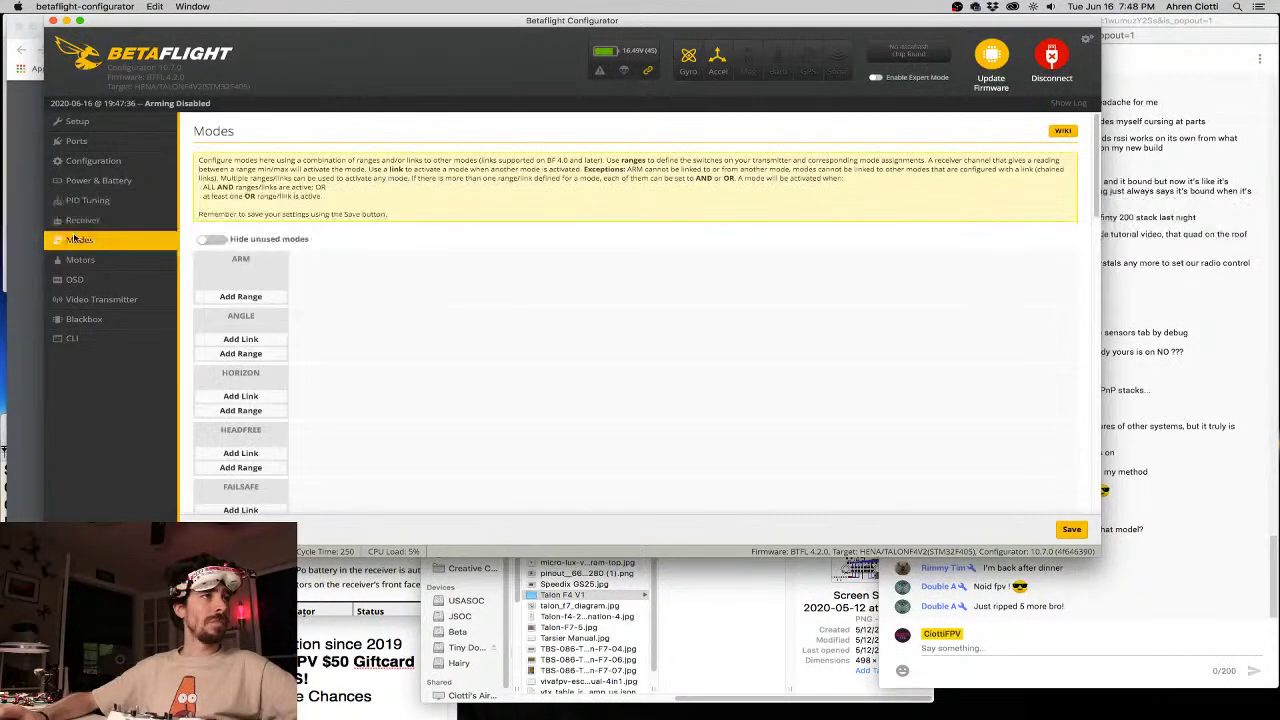
click(78, 260)
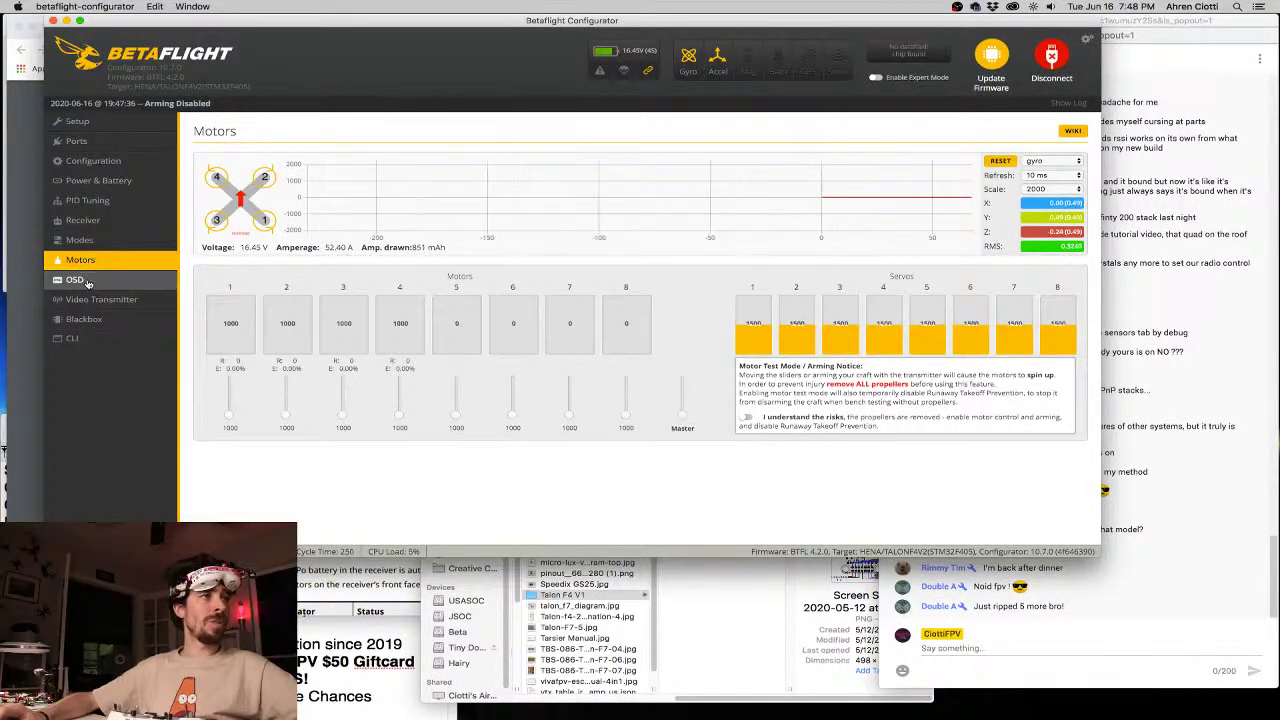
click(95, 299)
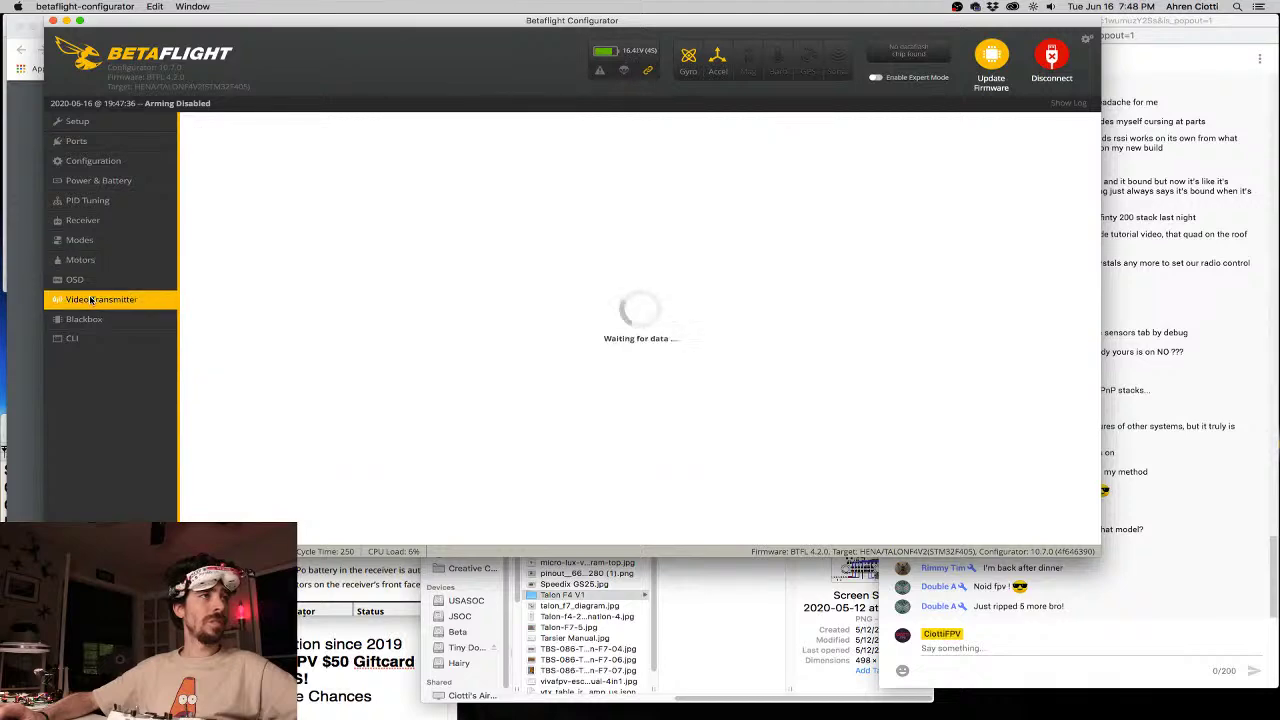
Enable motor test mode, spin all four motors together up to about 1025, and return them to 1000
click(80, 260)
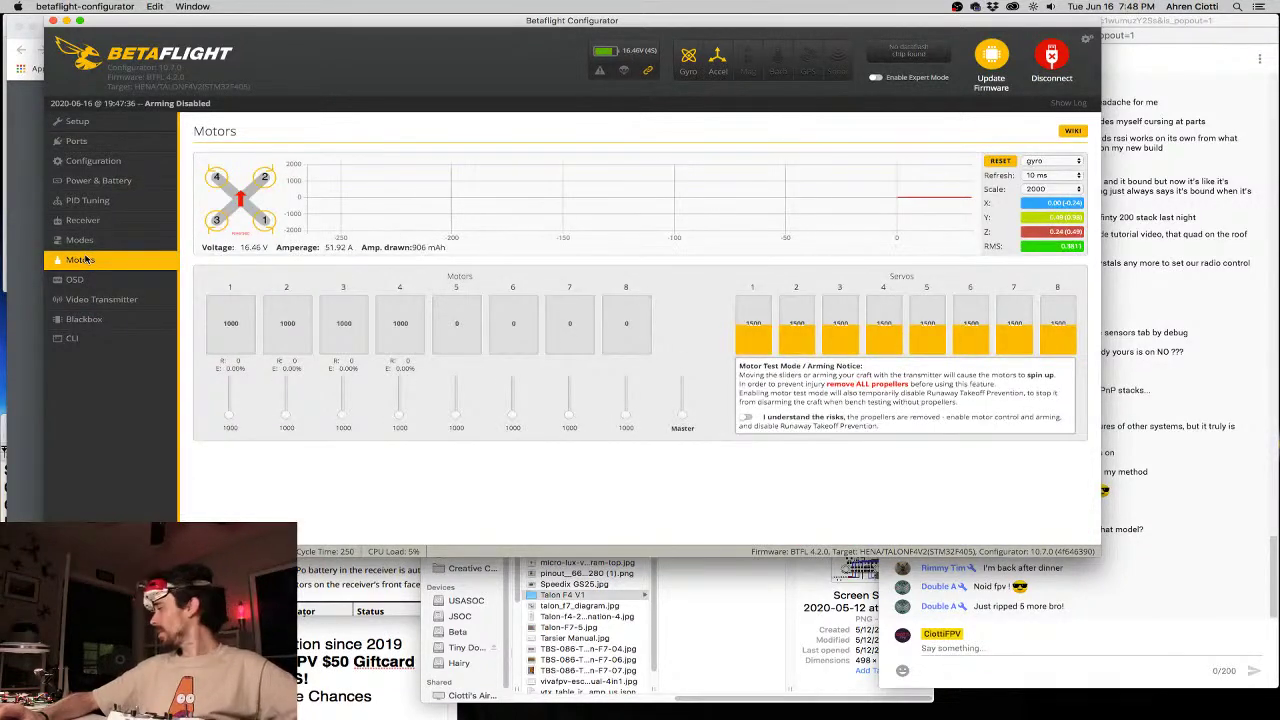
click(746, 418)
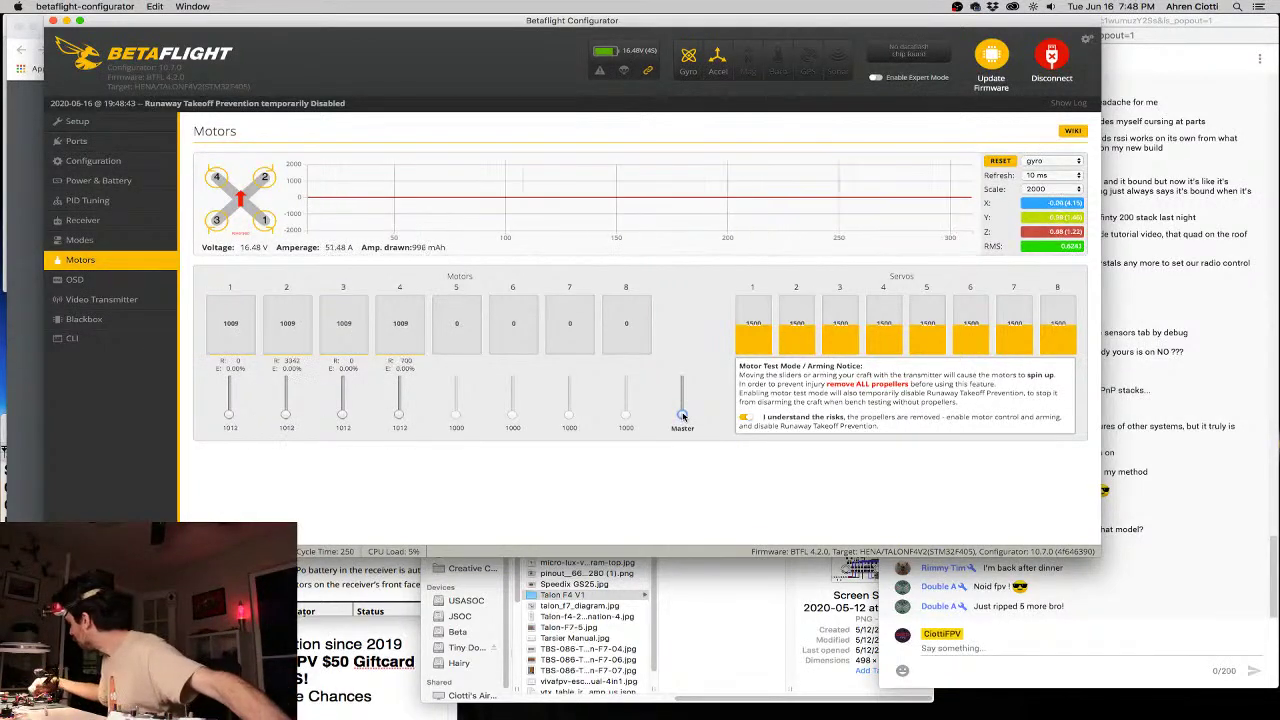
drag(682, 415, 682, 418)
scroll(682, 418, up, 6)
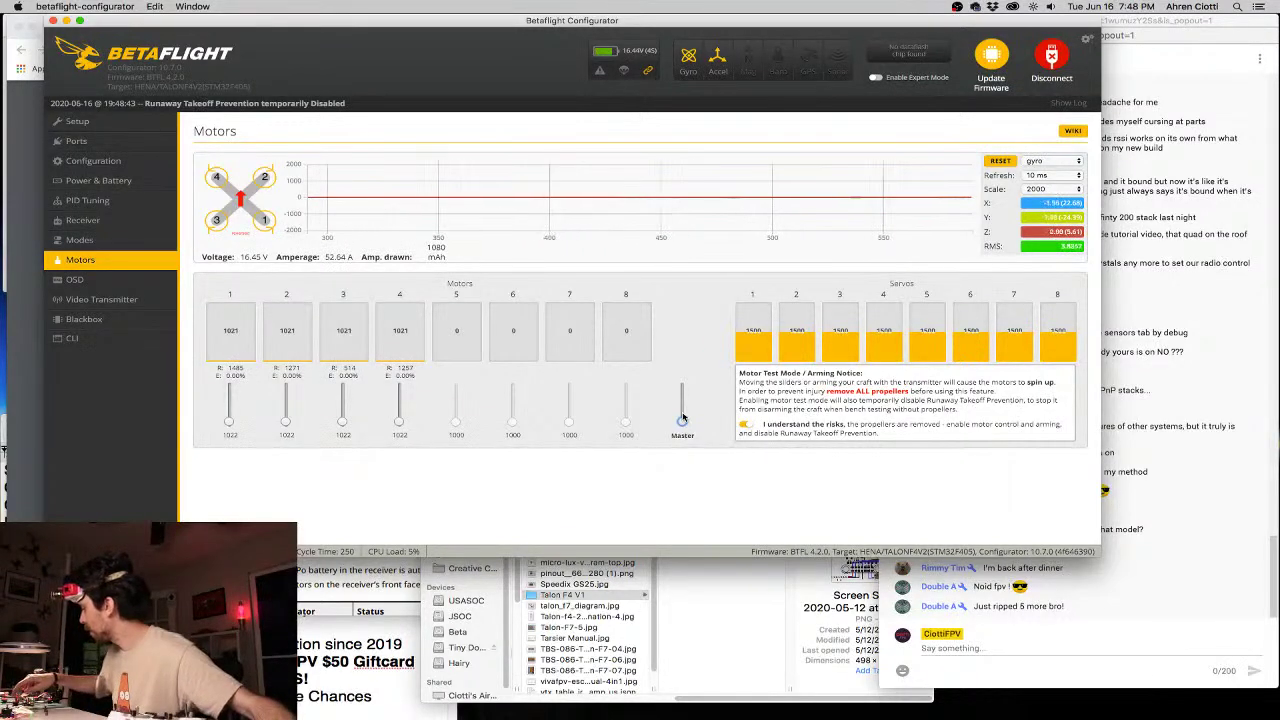
scroll(682, 418, down, 4)
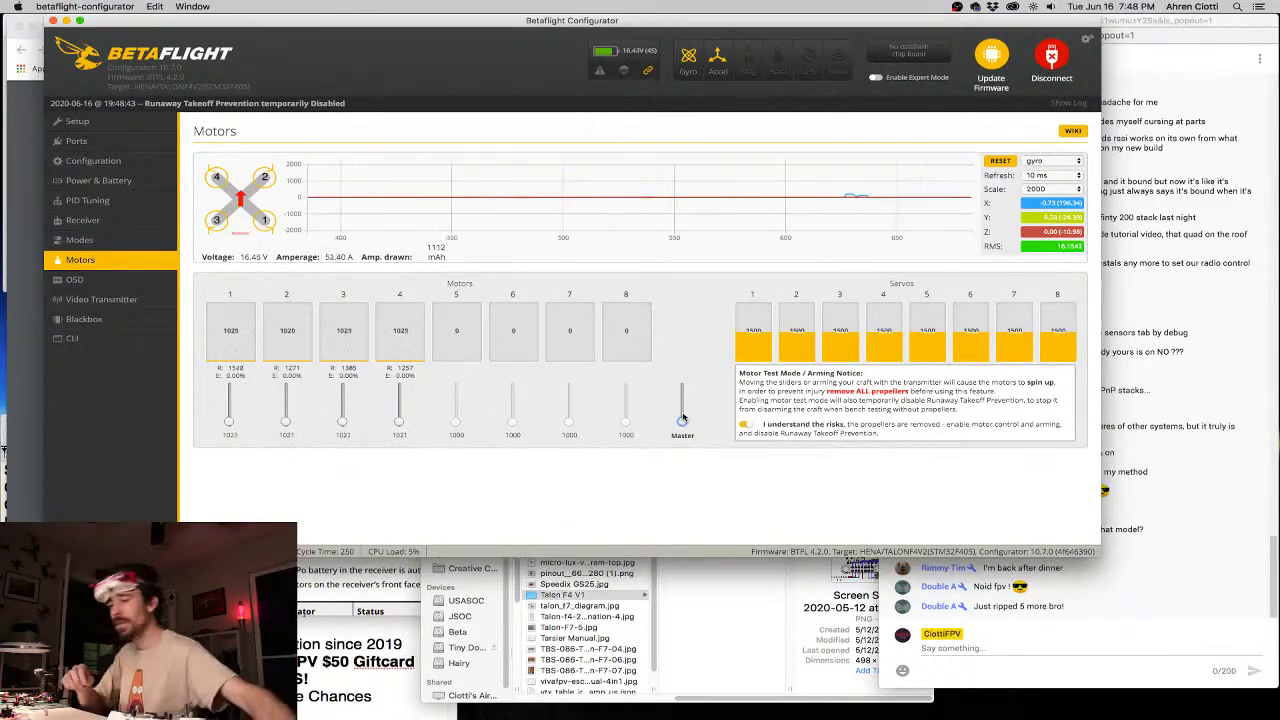
scroll(682, 418, down, 3)
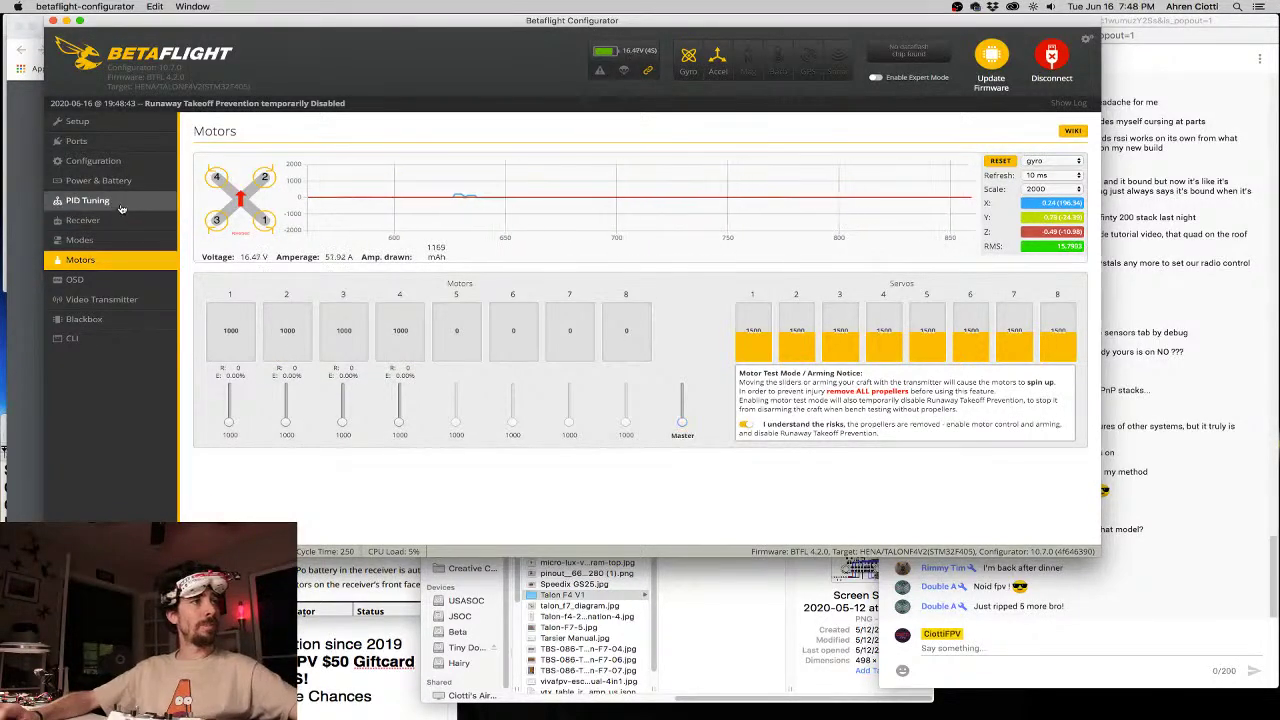
Check the dynamic idle and motor idle throttle settings, and run all four motors at about 1040 to read their RPM before stopping them
click(87, 200)
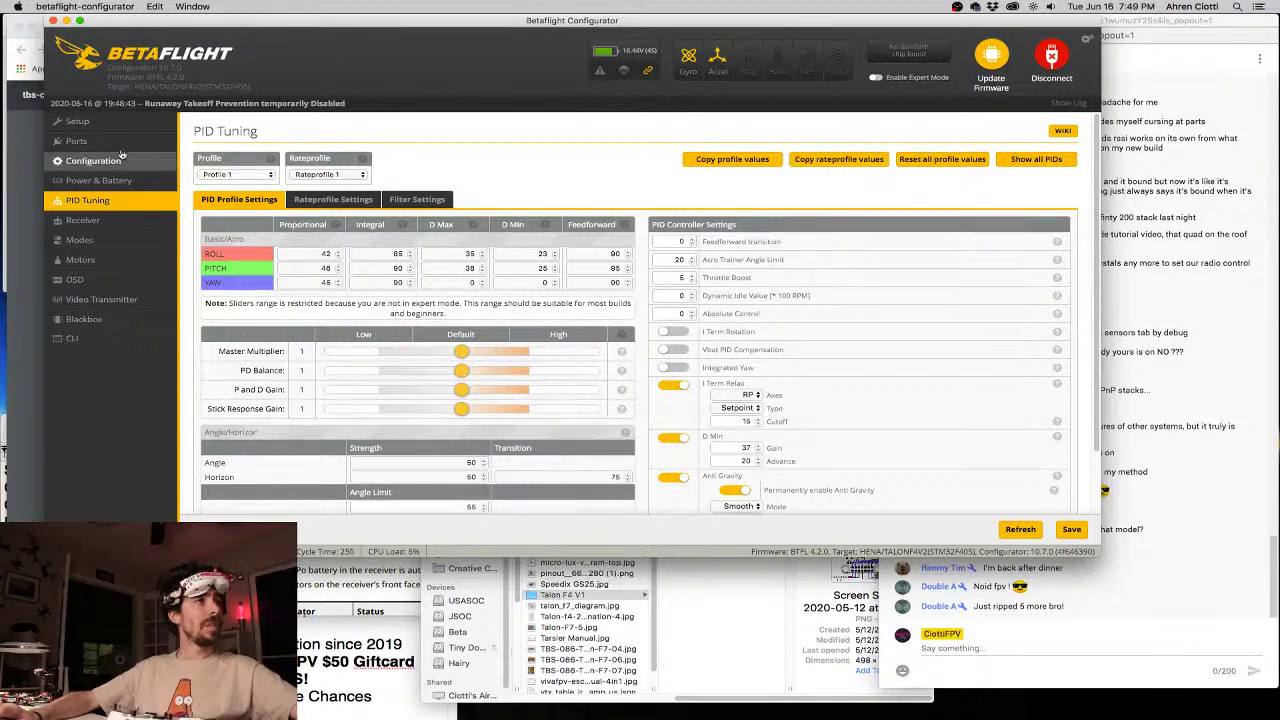
click(85, 160)
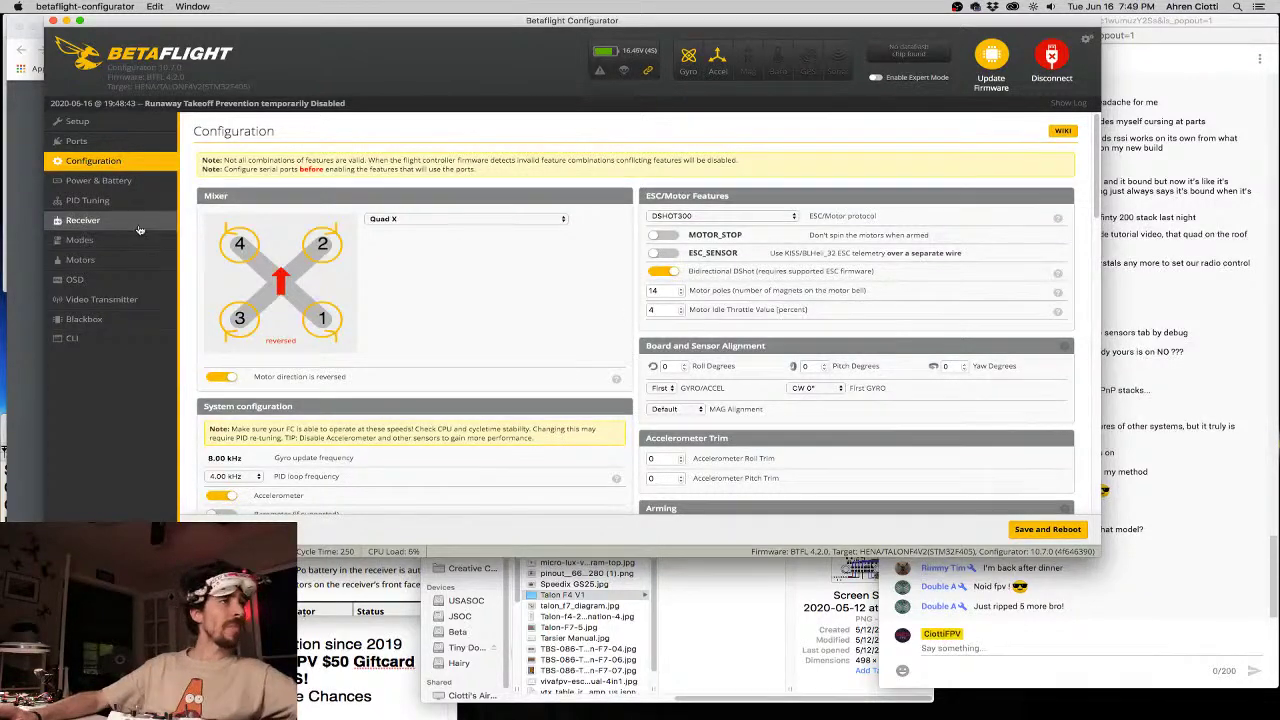
click(90, 261)
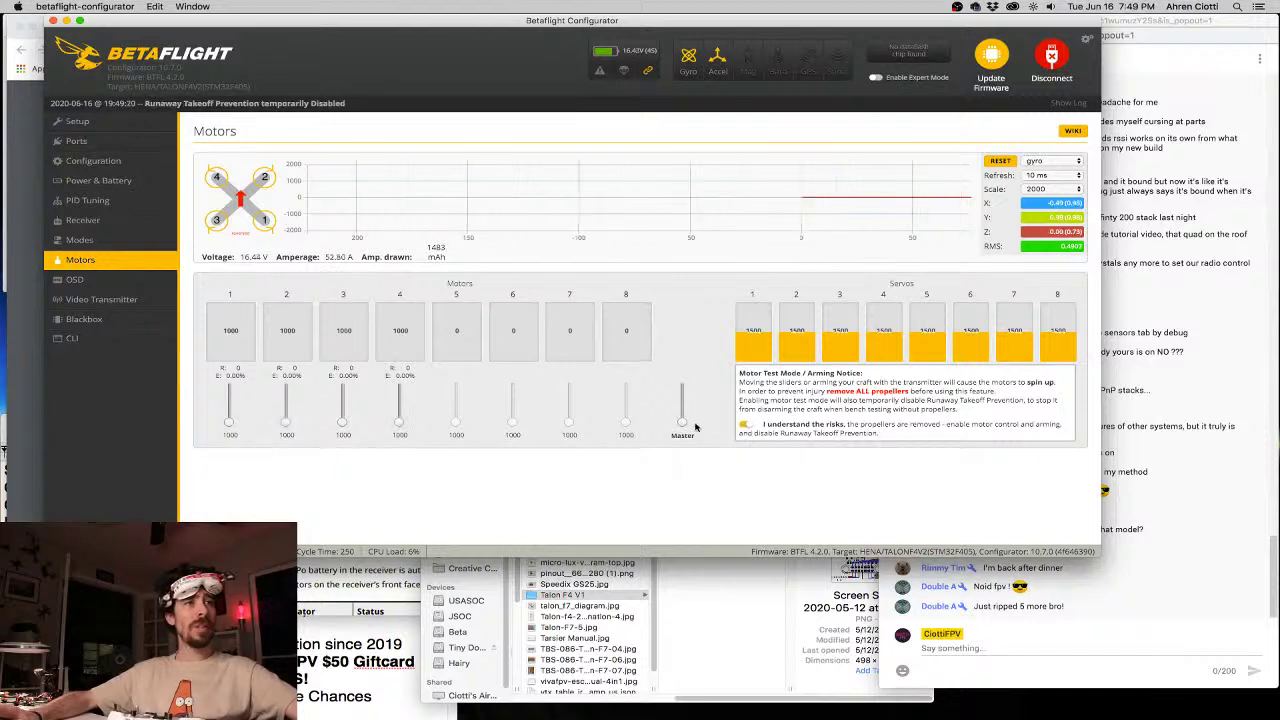
click(684, 422)
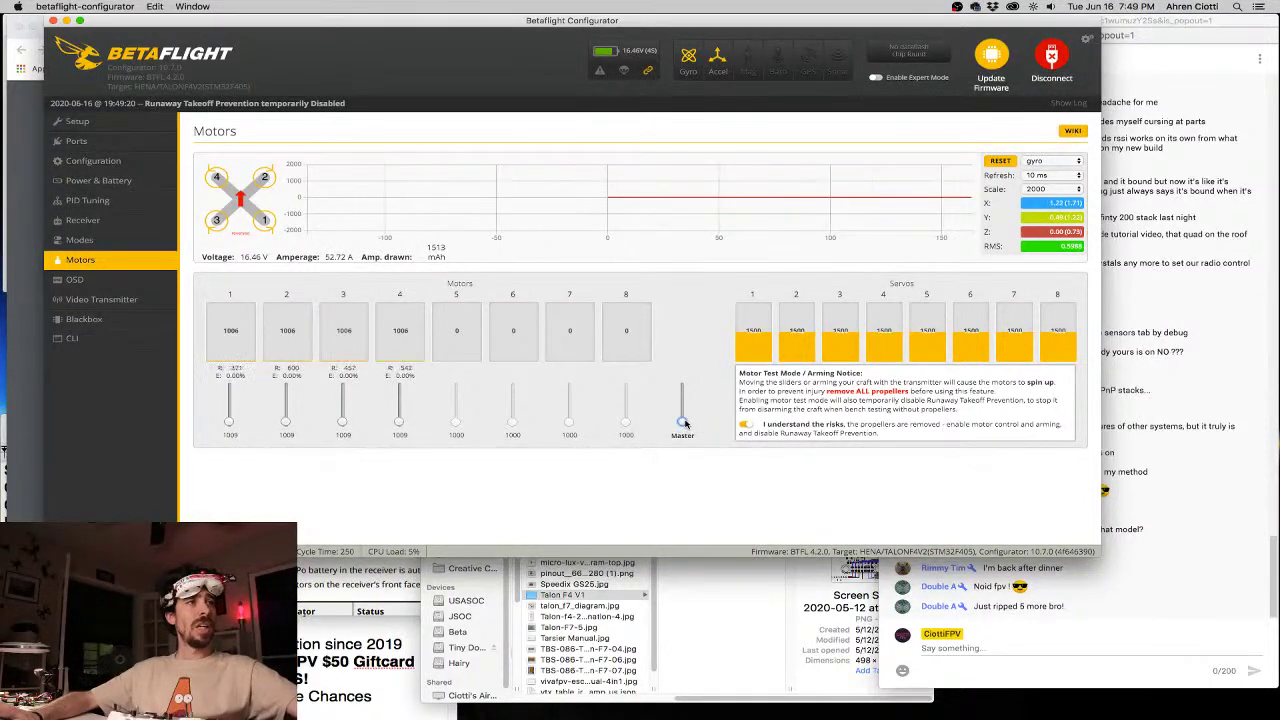
key(Up)
key(Up)
key(Up)
key(Up)
key(Up)
key(Up)
key(Up)
key(Up)
key(Up)
key(Up)
key(Up)
key(Up)
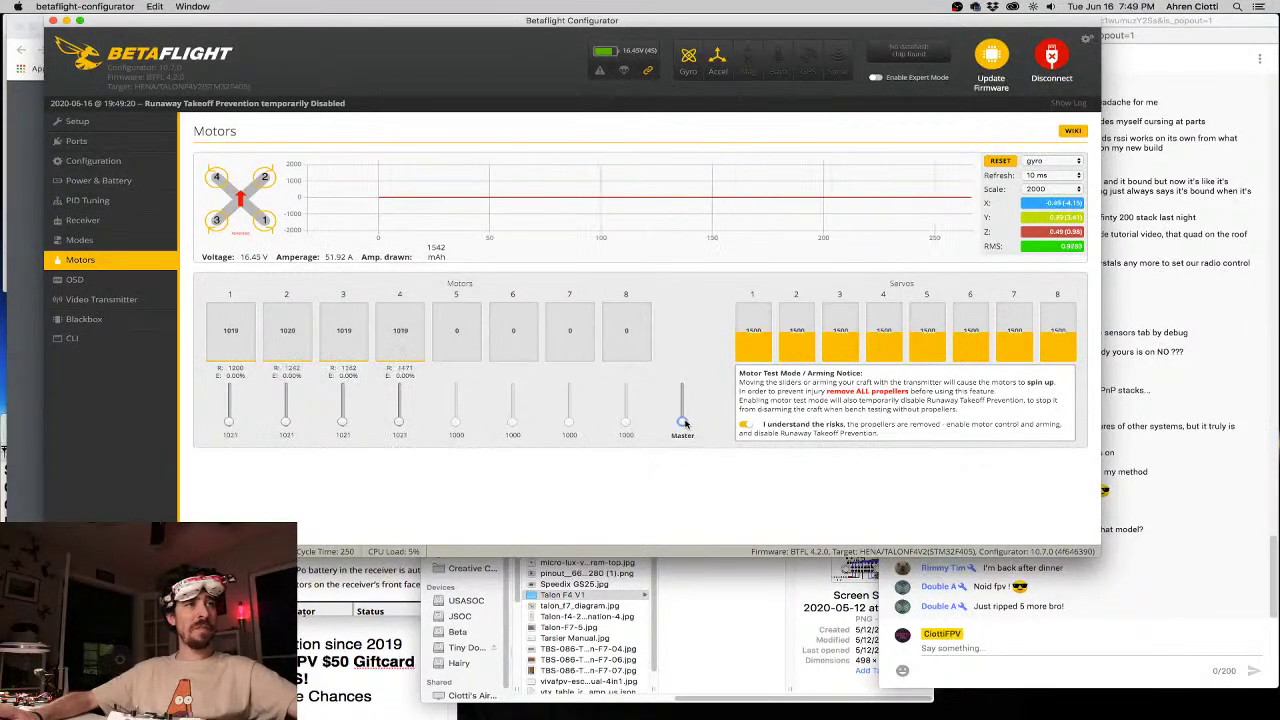
key(Up)
key(Up)
key(Up)
key(Up)
key(Up)
key(Up)
key(Up)
key(Up)
key(Up)
key(Up)
key(Up)
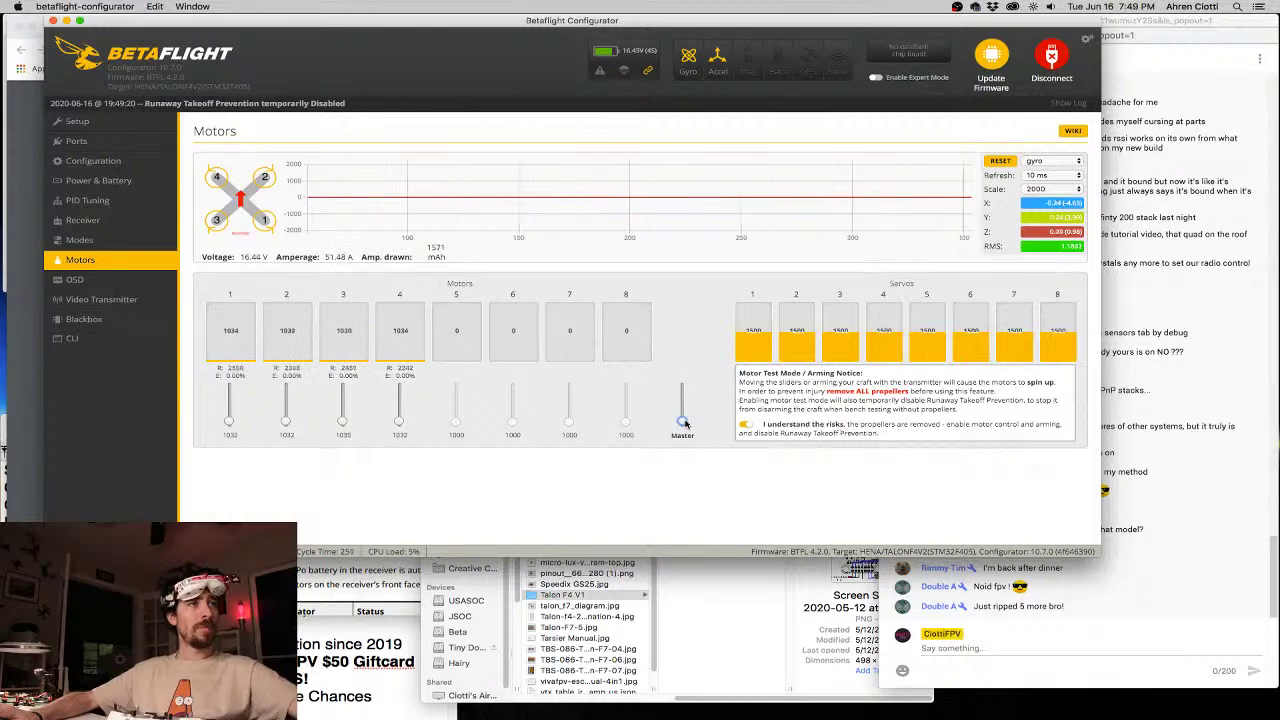
key(Up)
key(Up)
key(Up)
key(Up)
key(Up)
key(Up)
key(Up)
key(Up)
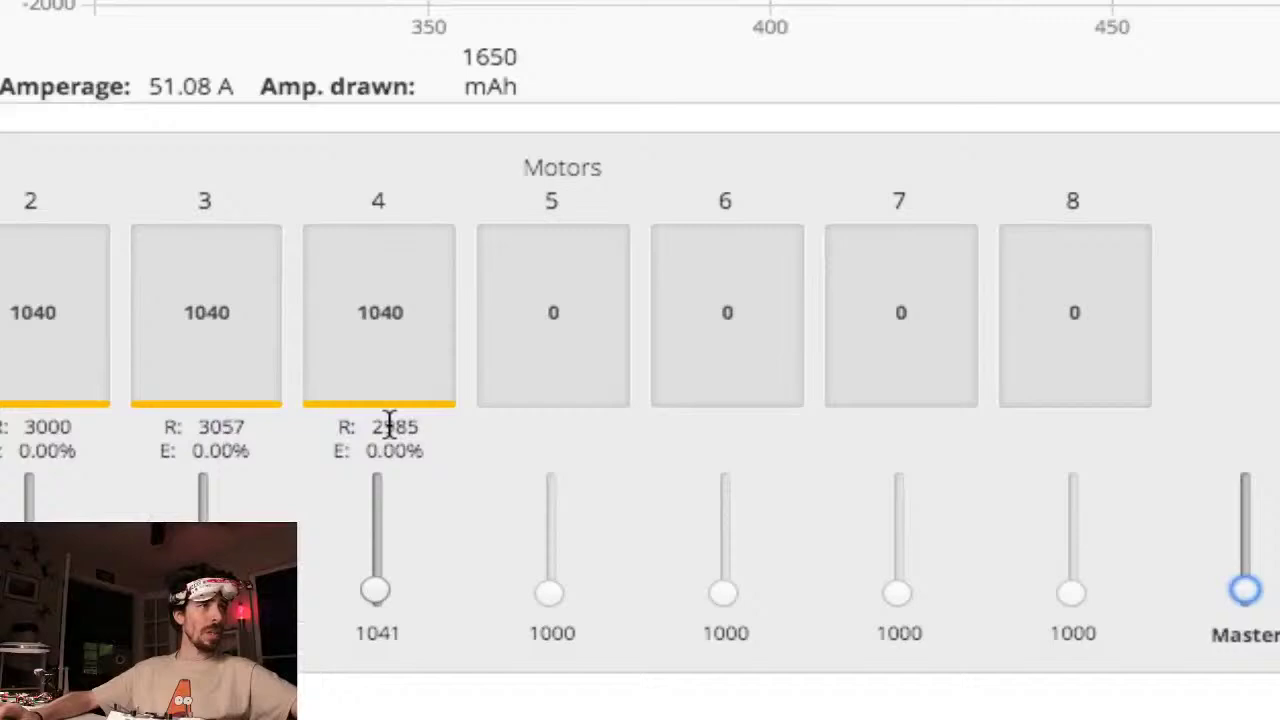
mouse_move(379, 375)
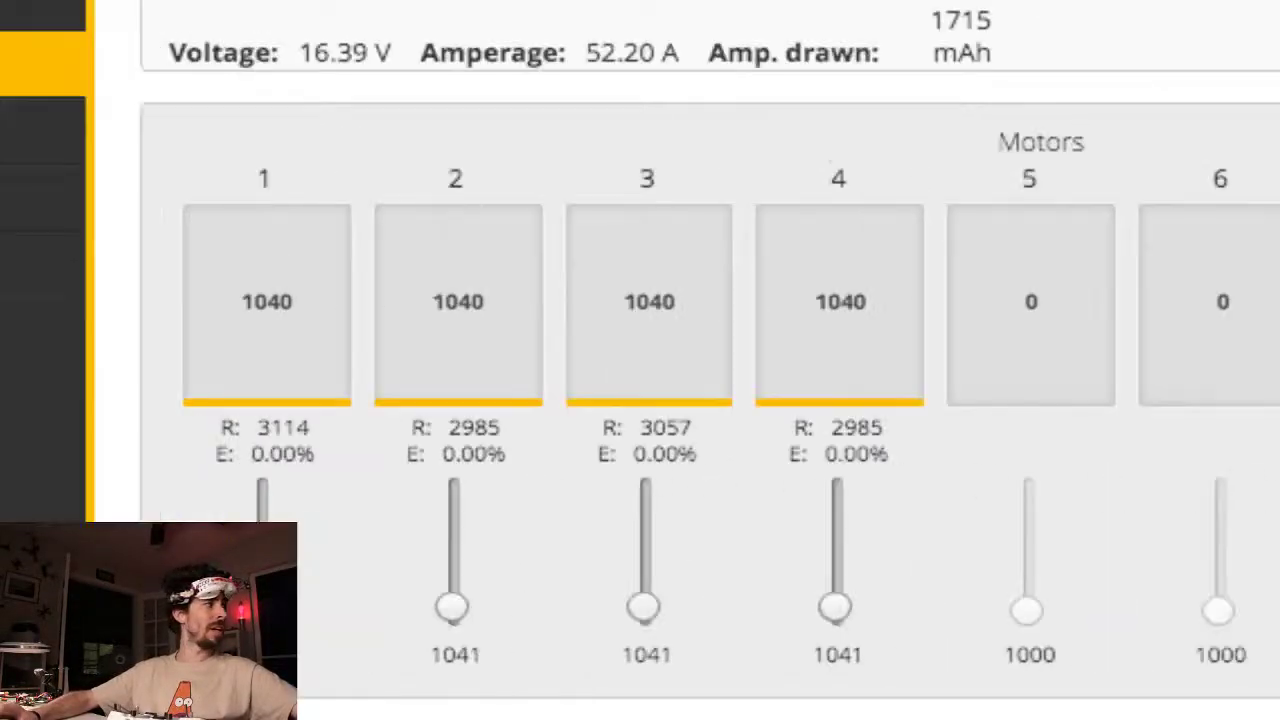
mouse_move(277, 429)
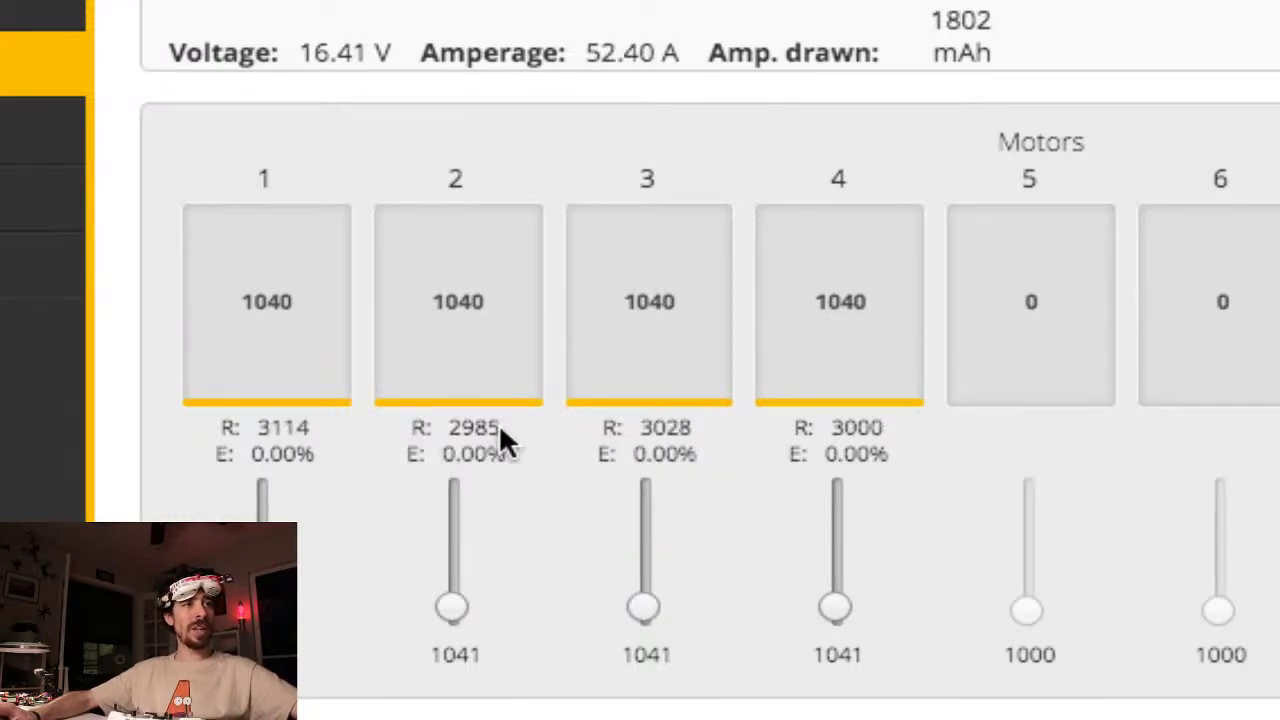
mouse_move(213, 410)
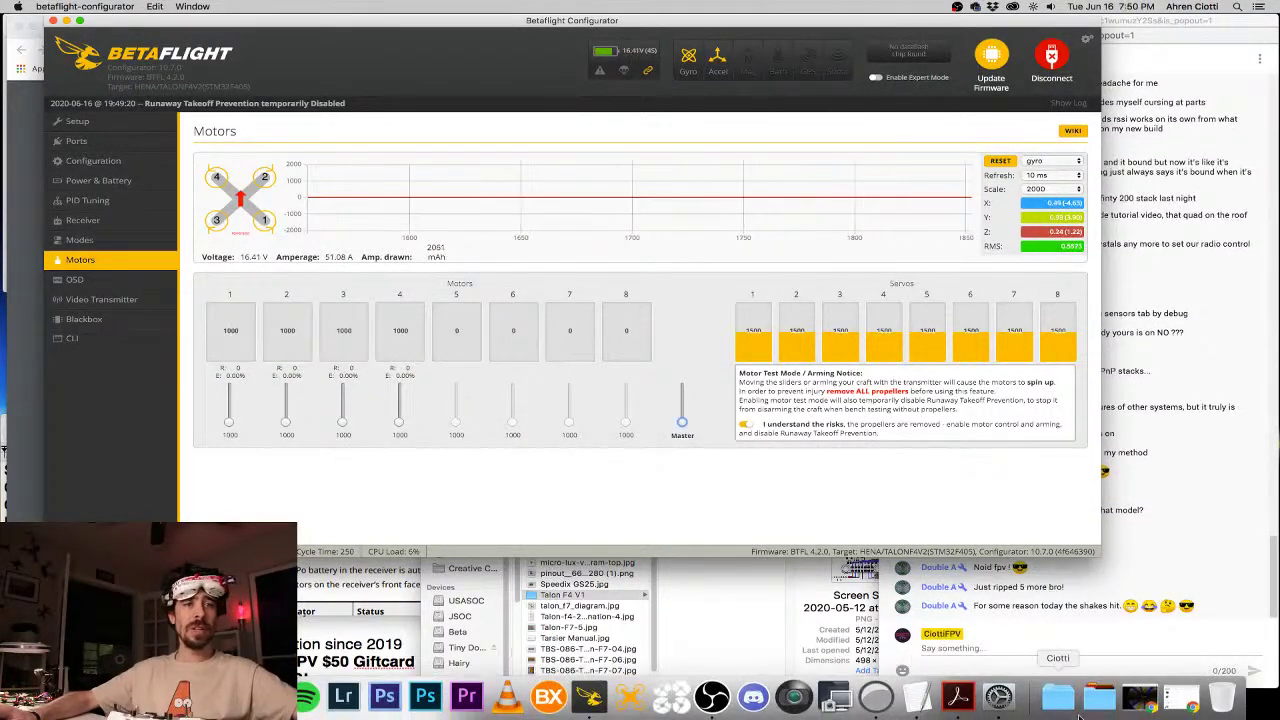
Open Calculator and compute 80 percent of the idle RPM in hundreds, 30 × 0.8
click(1098, 697)
click(957, 478)
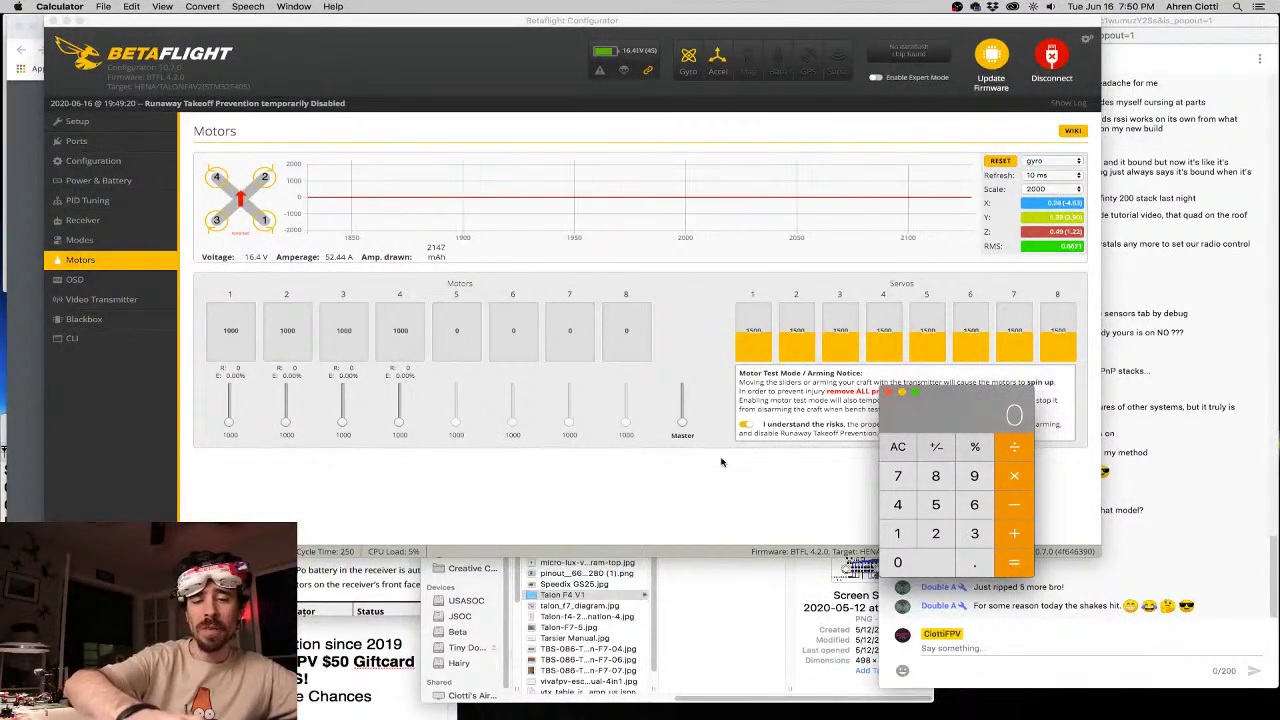
text(30)
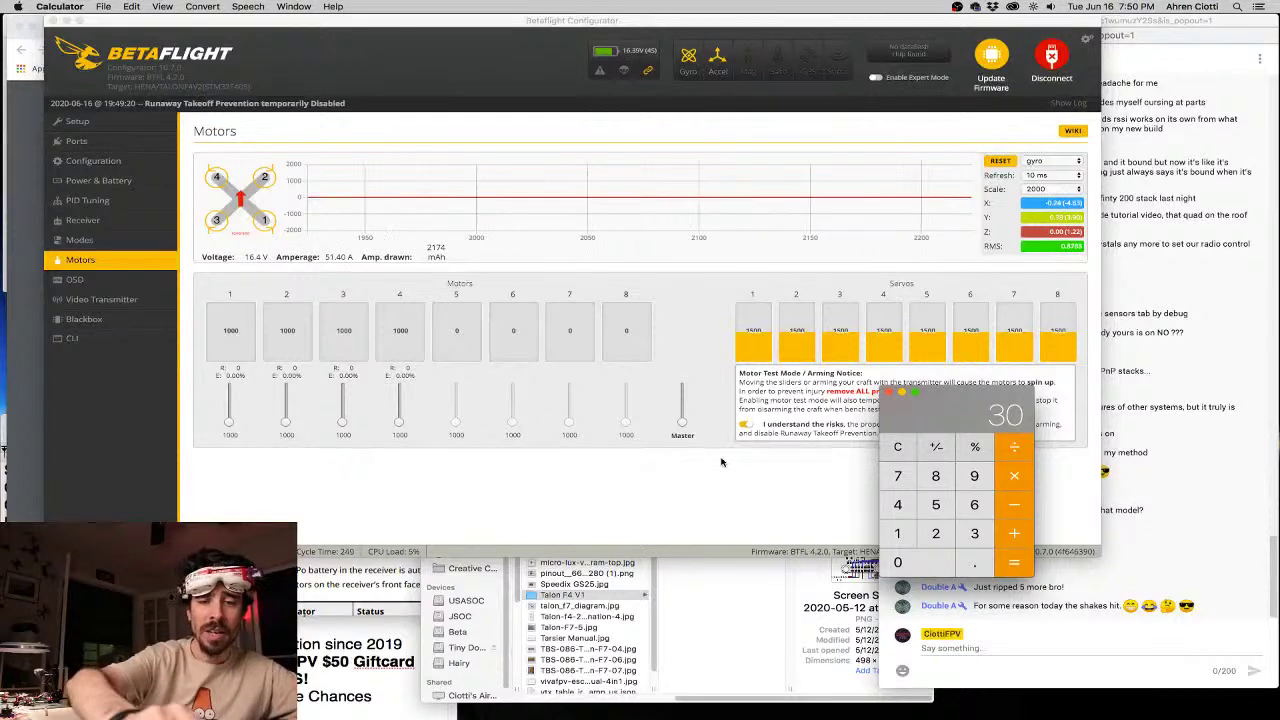
text(*0.8)
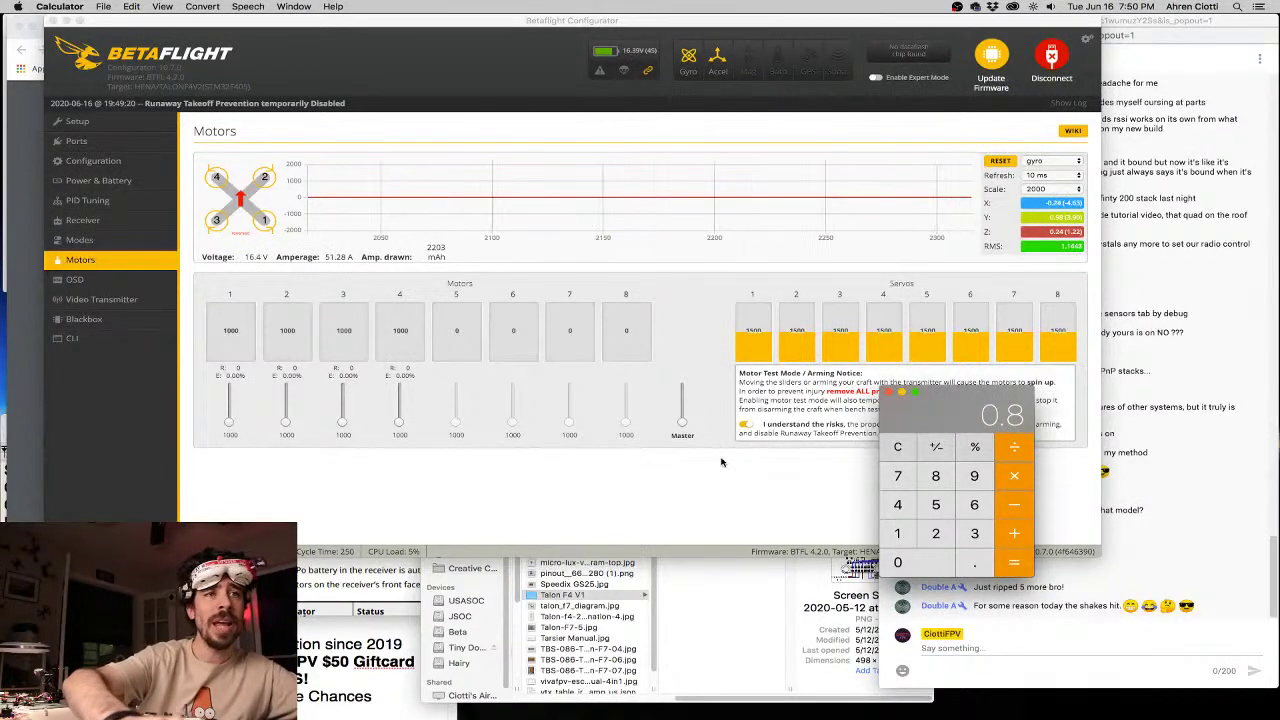
key(Return)
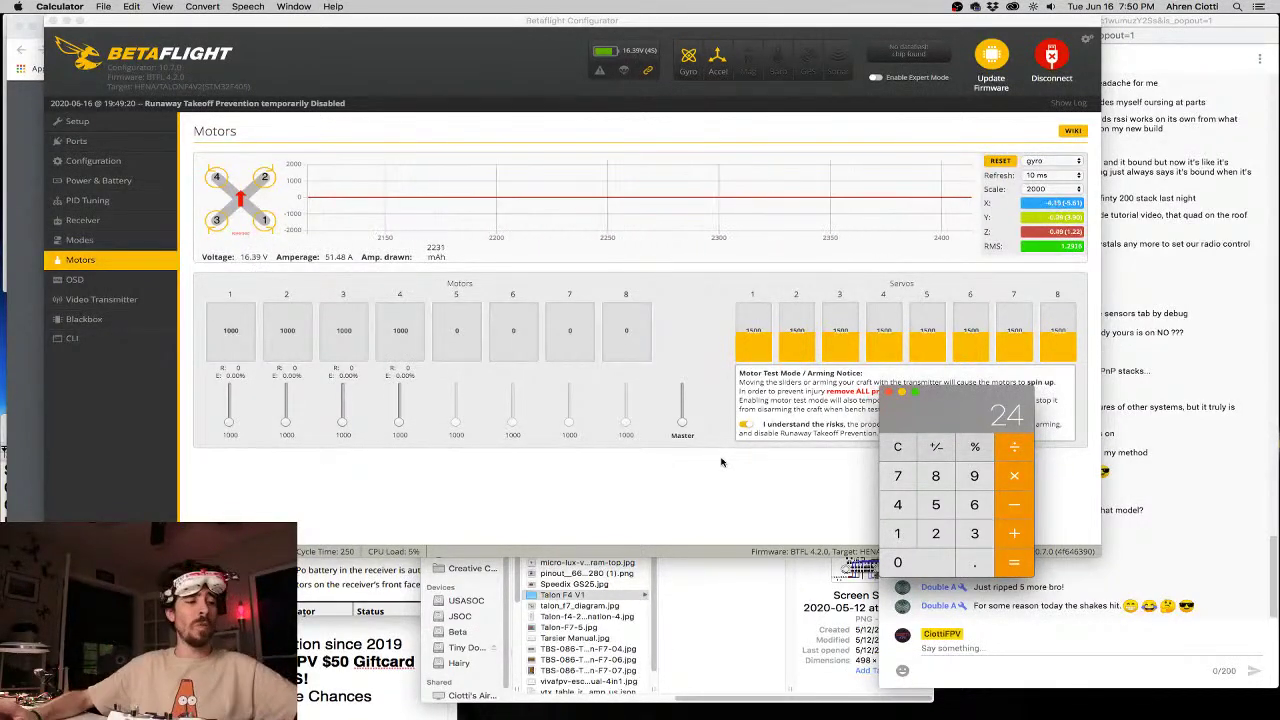
Back in Betaflight Configurator, set the Dynamic Idle Value to 24 in the PID controller settings and save
click(720, 462)
click(103, 181)
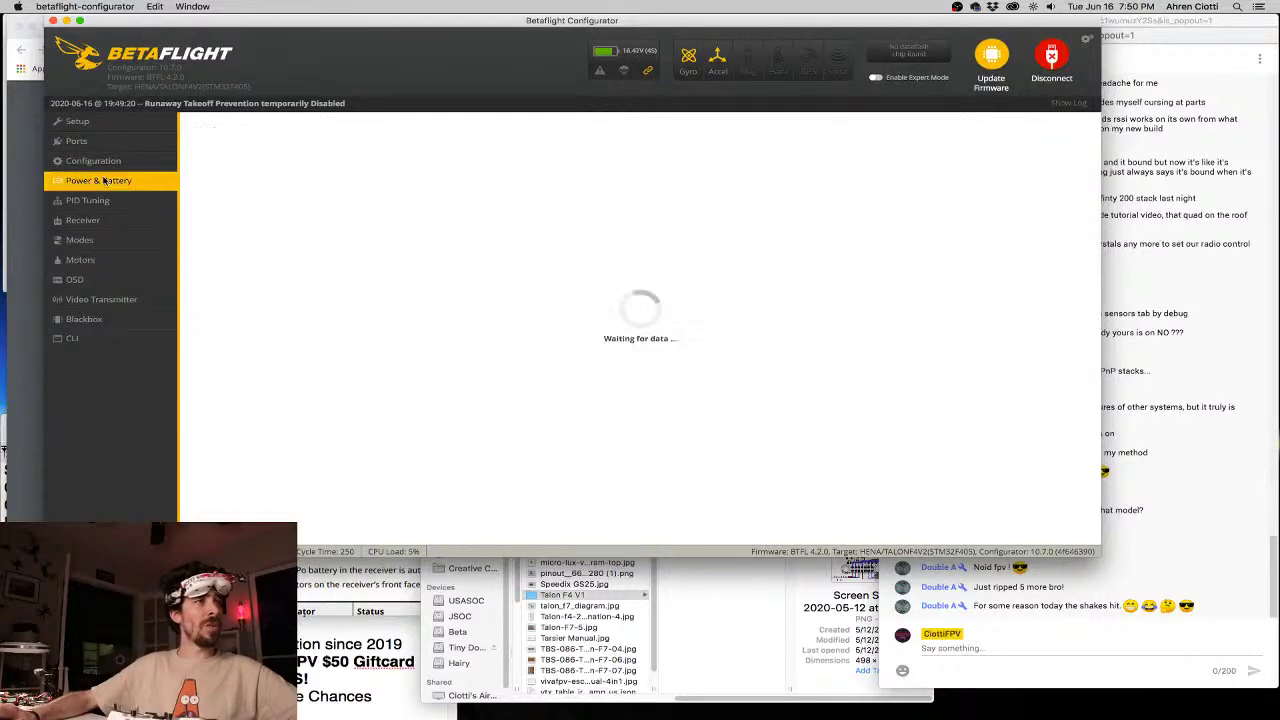
click(94, 199)
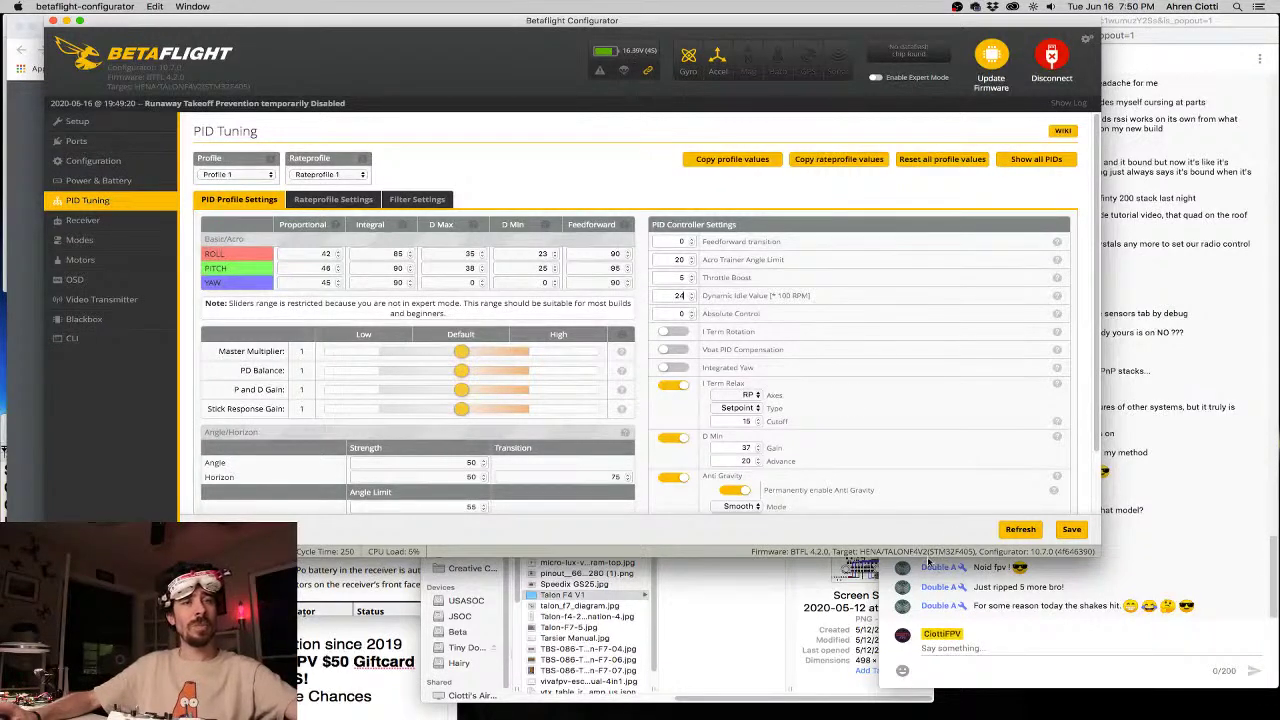
click(1072, 530)
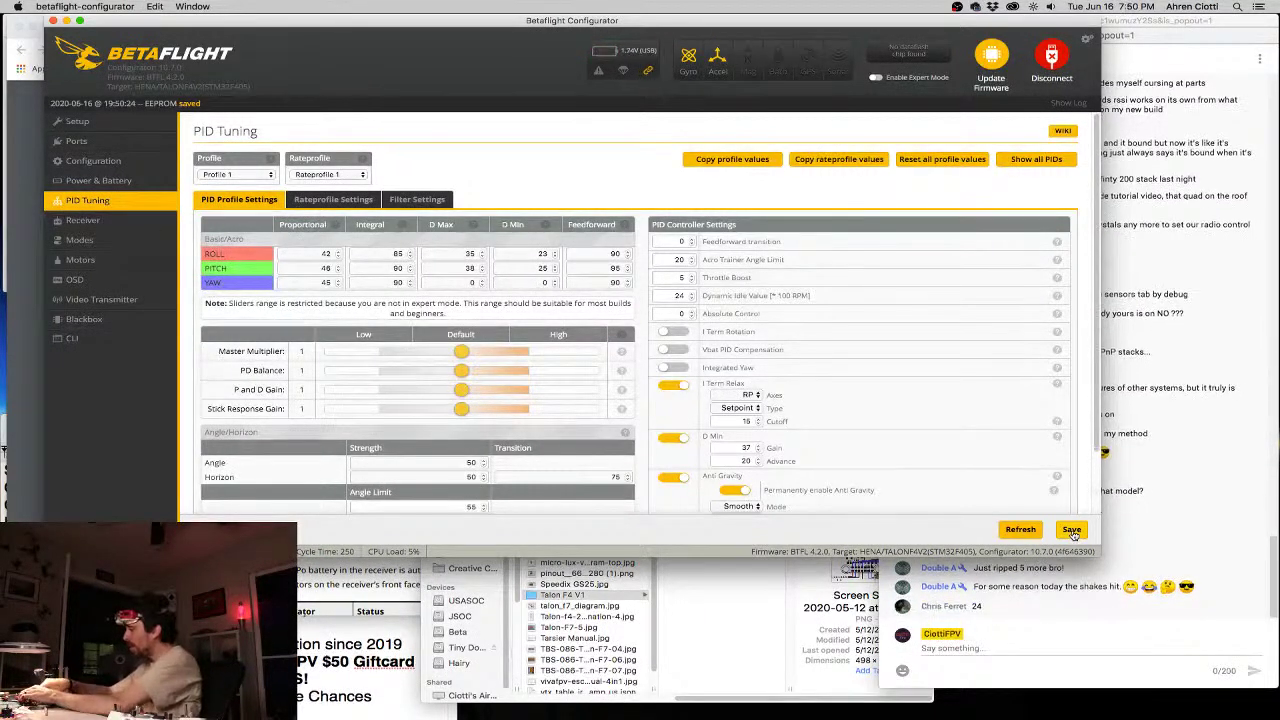
click(1072, 531)
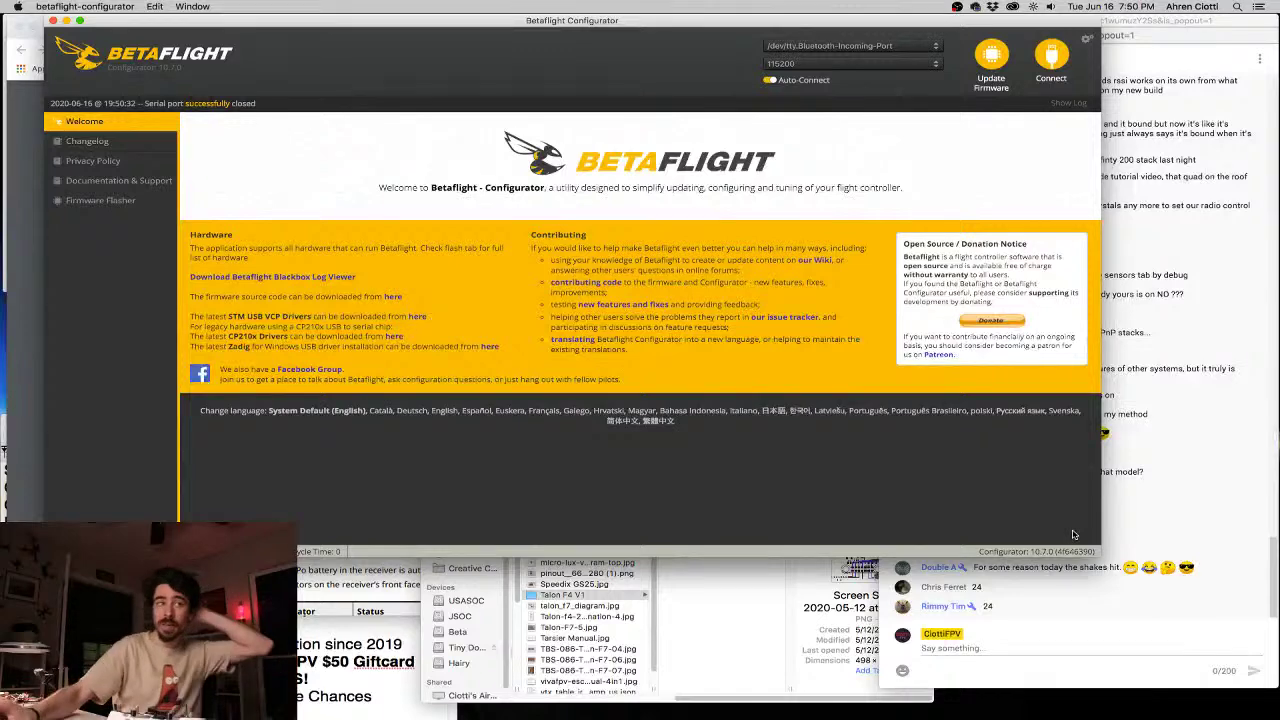
In Finder, preview the Talon F4 V1 wiring diagram and pinout screenshots, and close the preview
click(716, 622)
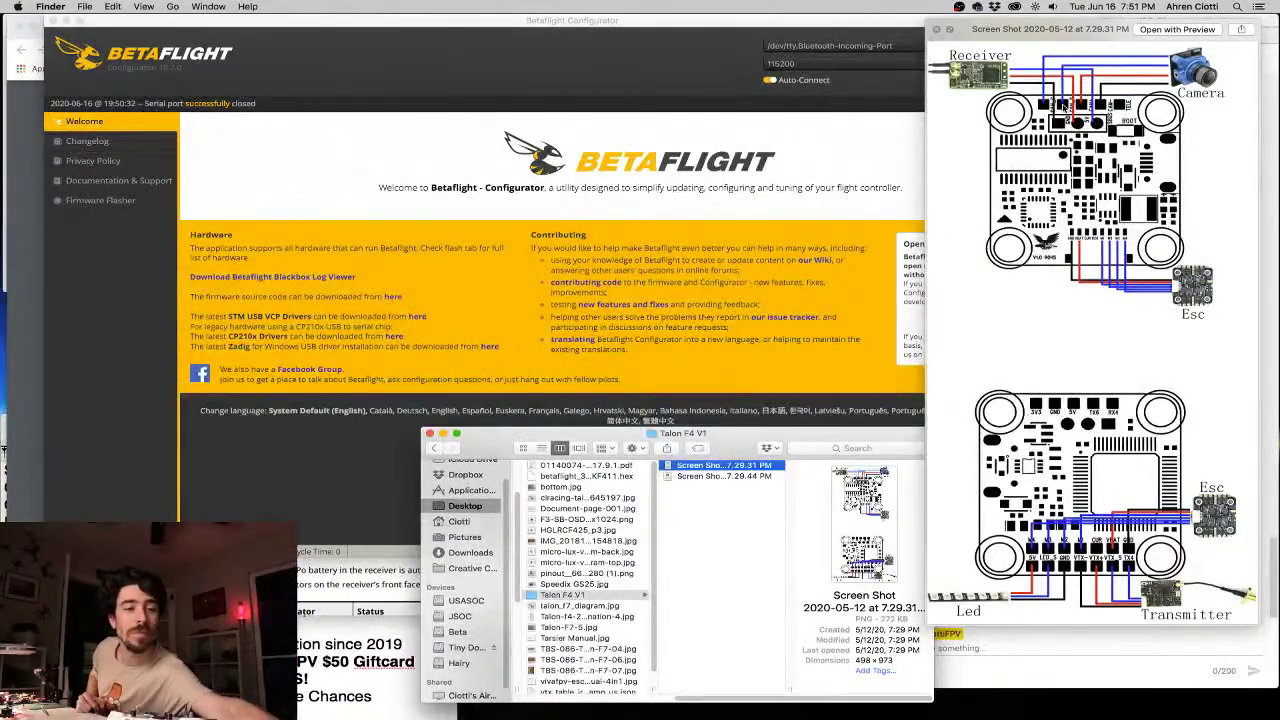
key(Down)
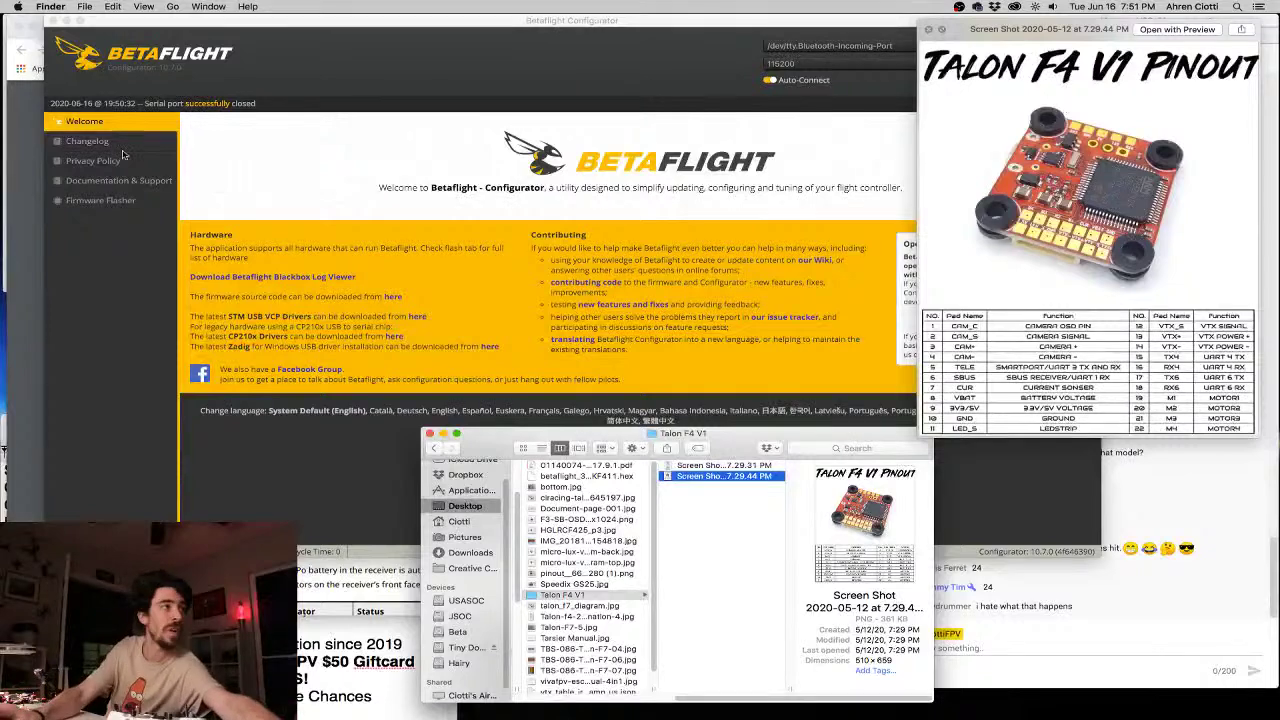
key(super+grave)
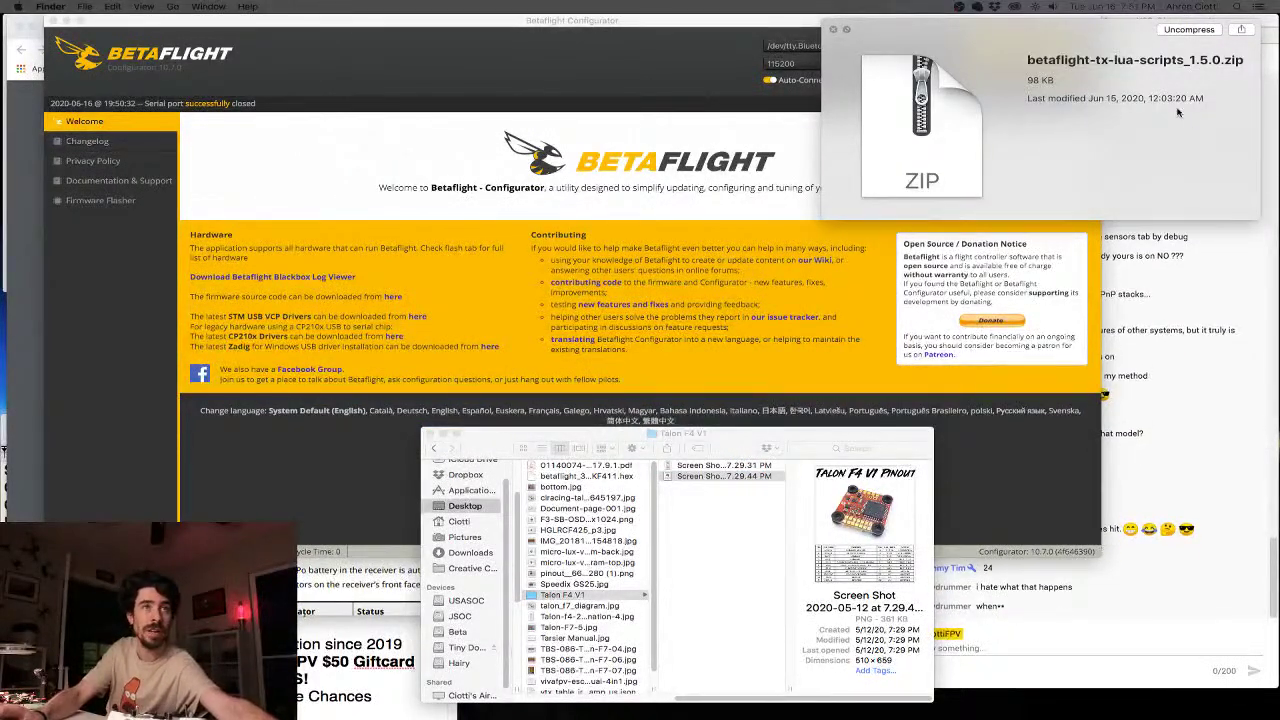
key(space)
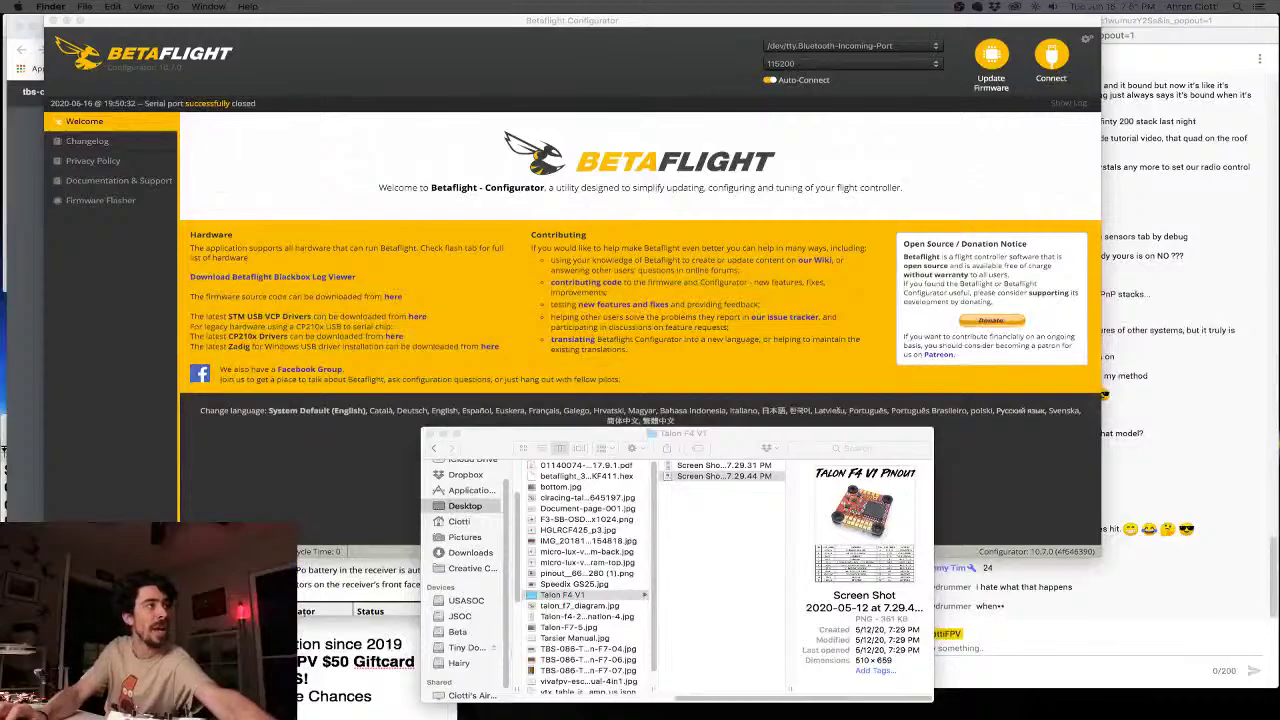